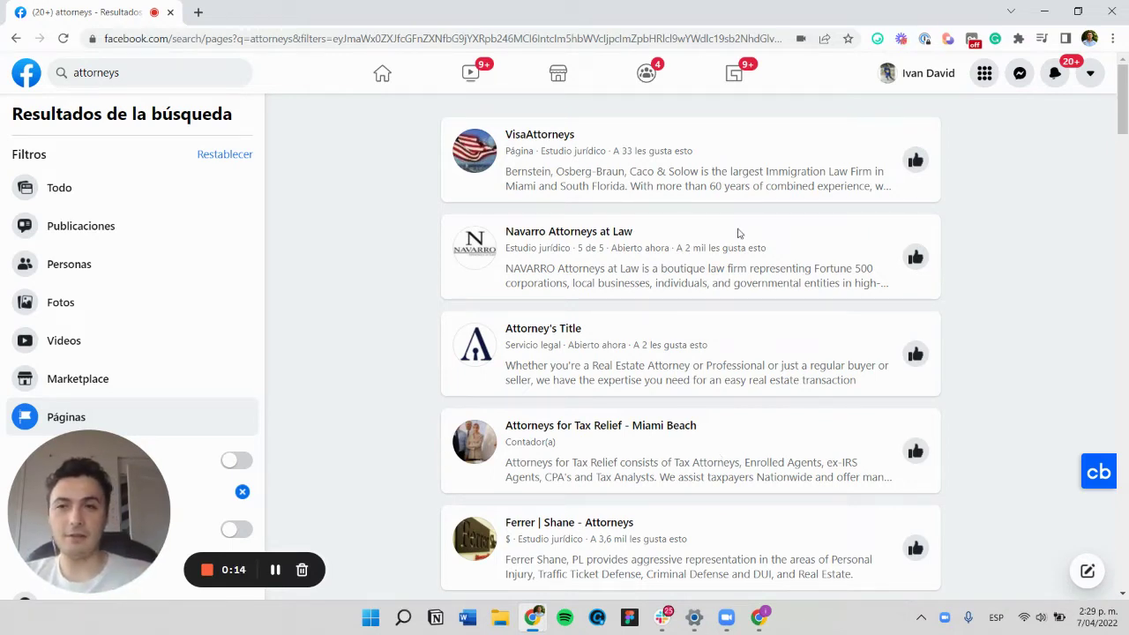
# Scroll through the Facebook page search results.
pyautogui.scroll(-1, 172, 238)
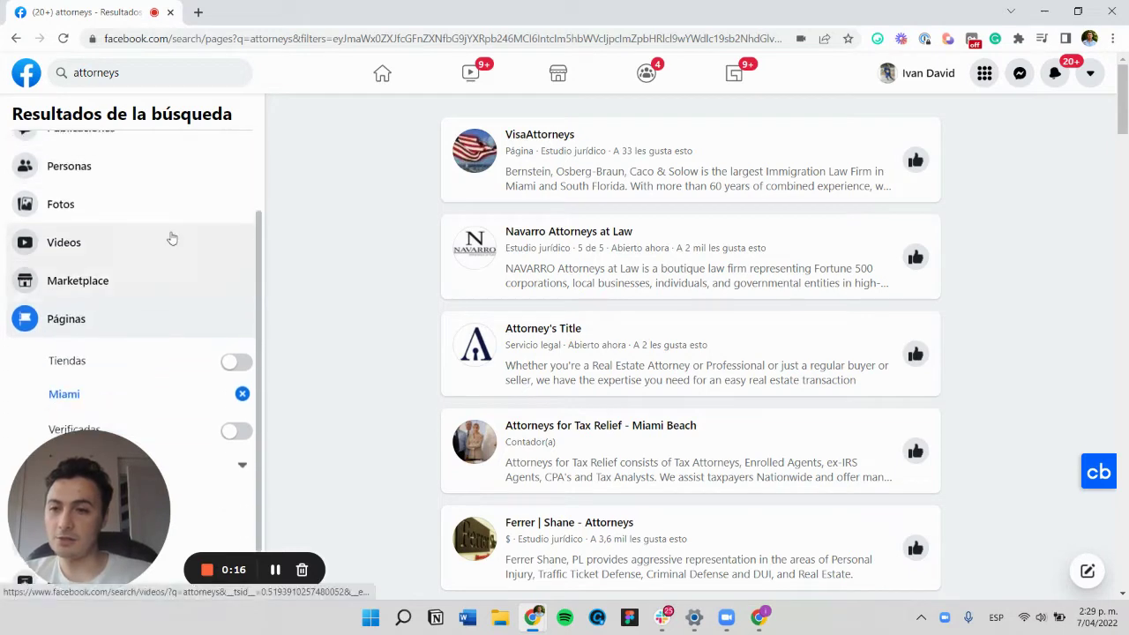
pyautogui.scroll(1, 172, 238)
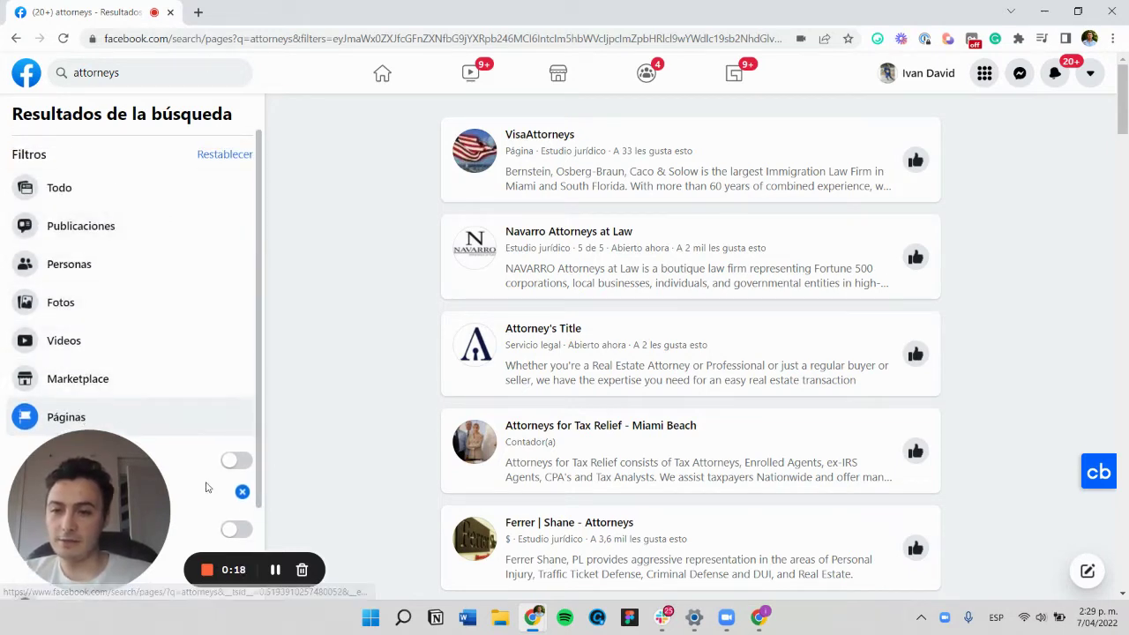
pyautogui.scroll(-1, 206, 488)
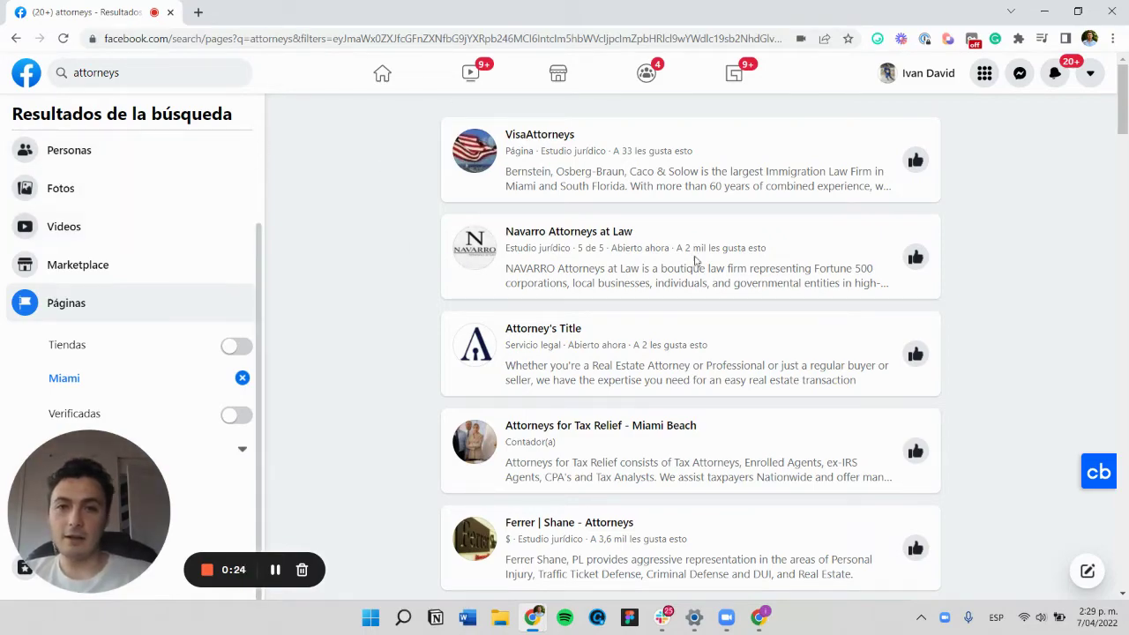
pyautogui.scroll(-6, 137, 363)
pyautogui.scroll(6, 136, 363)
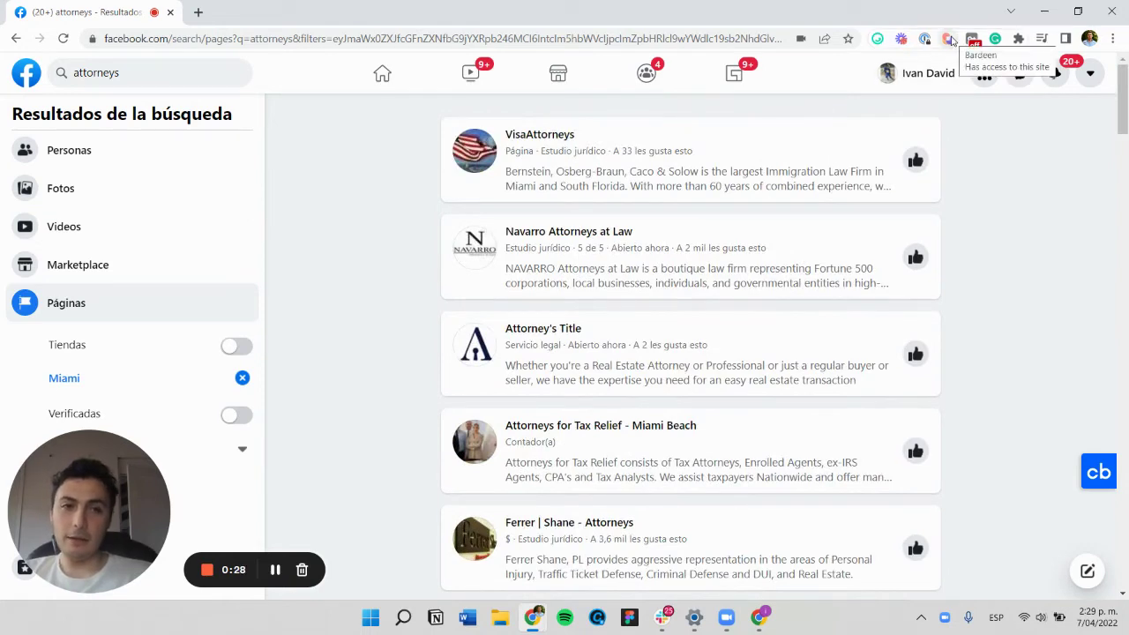
pyautogui.moveTo(454, 157)
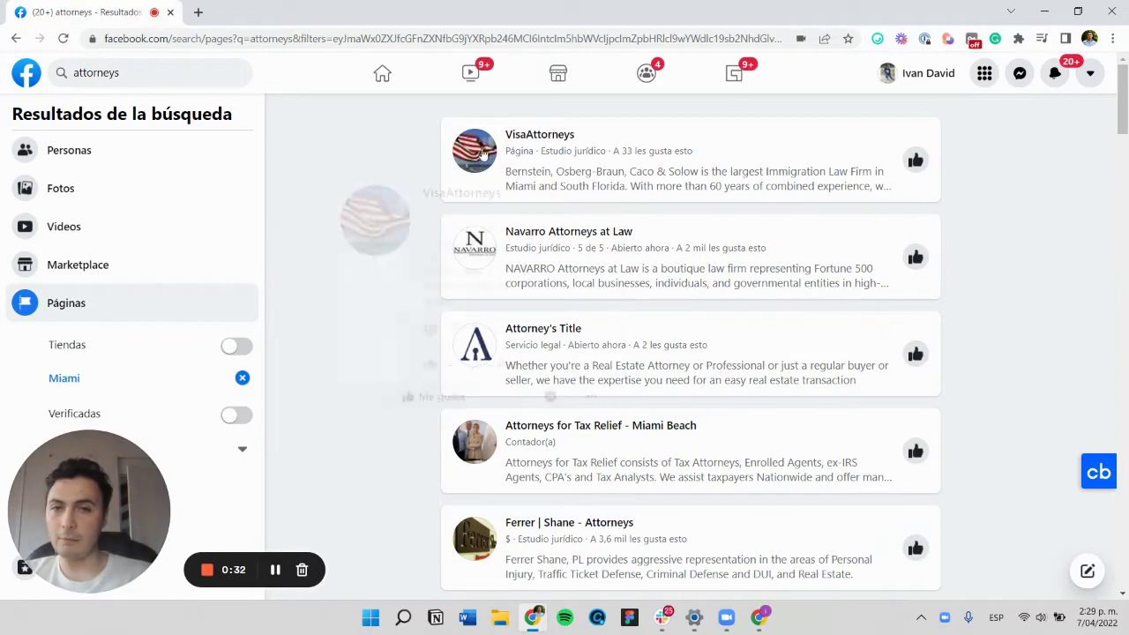
pyautogui.scroll(-5, 569, 269)
pyautogui.scroll(-5, 569, 269)
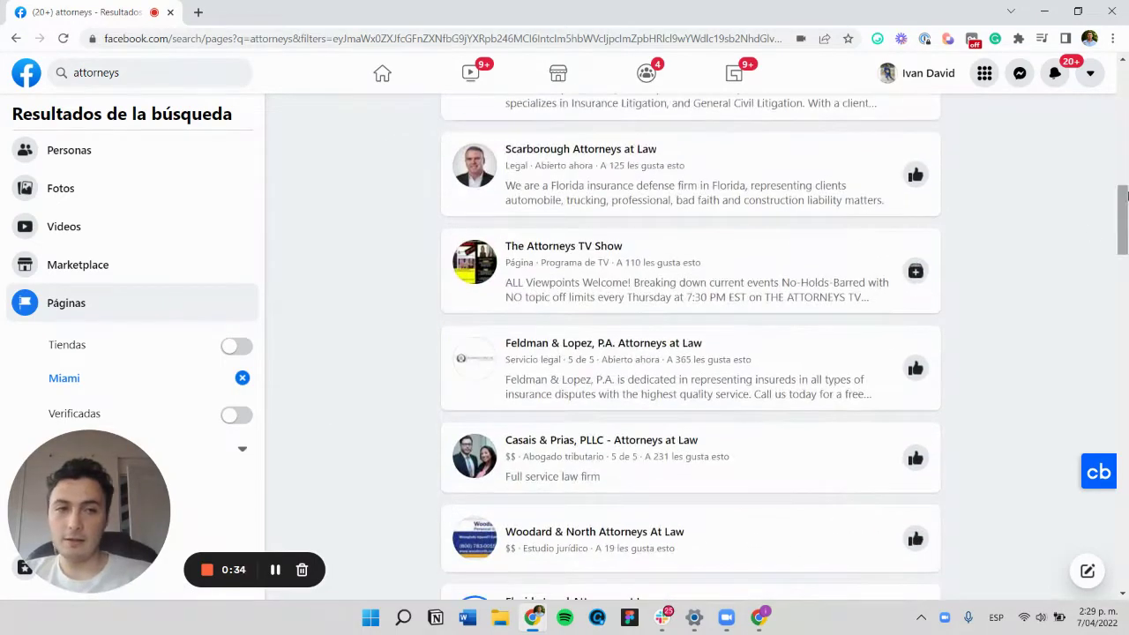
pyautogui.moveTo(1123, 220); pyautogui.dragTo(1123, 72)
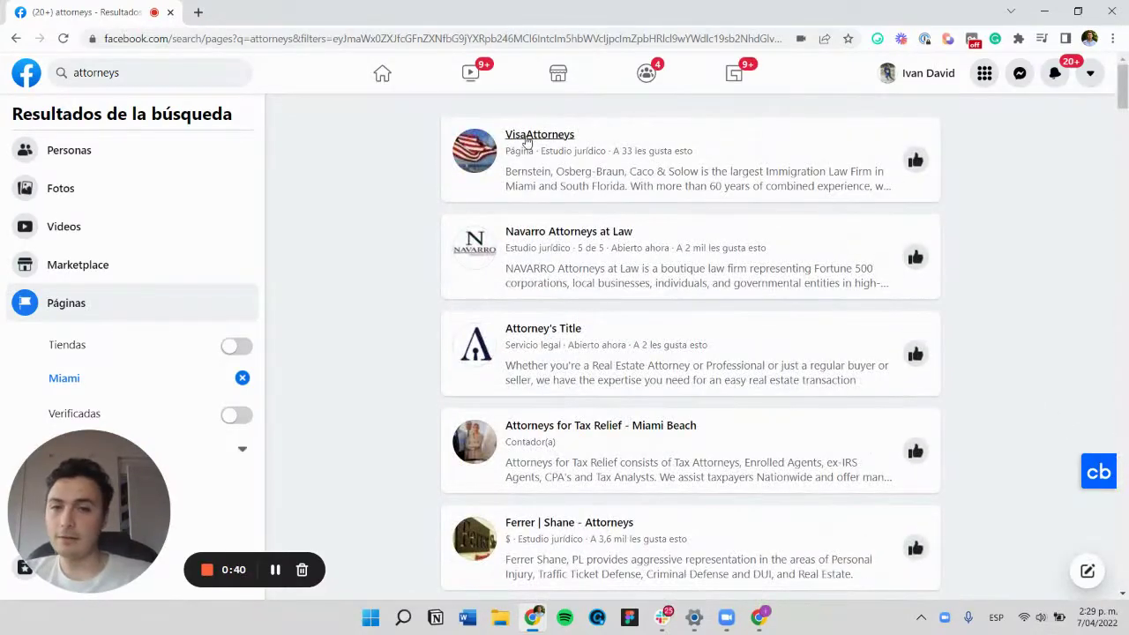
pyautogui.moveTo(526, 141)
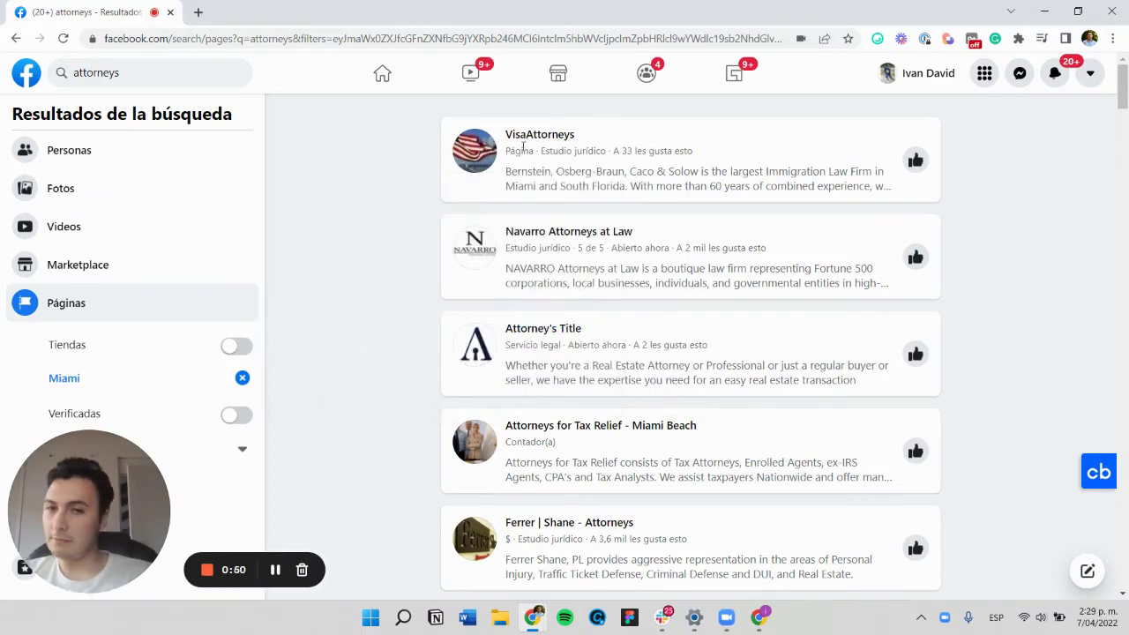
# Open Bardeen's Playbooks view, clearing the old 'sms' search and showing all apps.
pyautogui.click(946, 40)
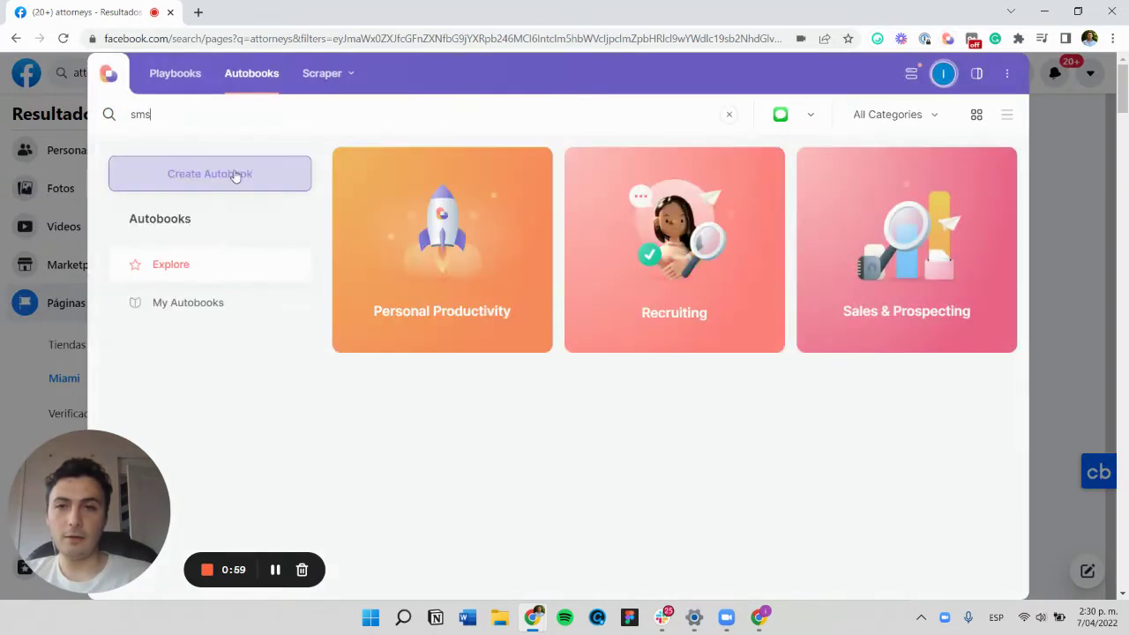
pyautogui.click(195, 79)
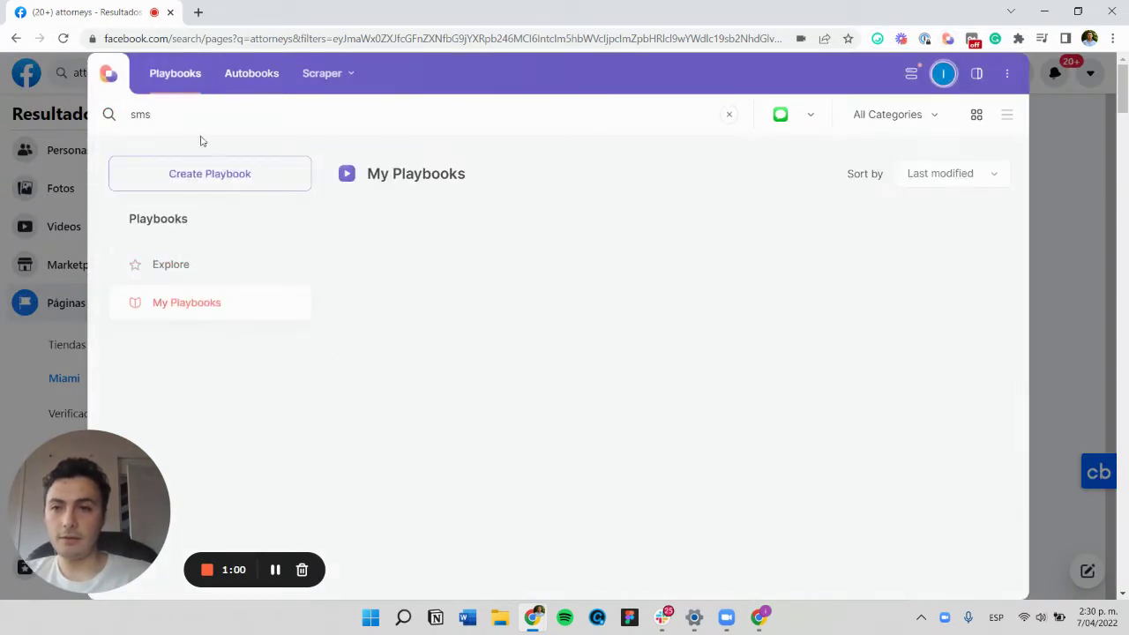
pyautogui.click(728, 117)
pyautogui.click(846, 138)
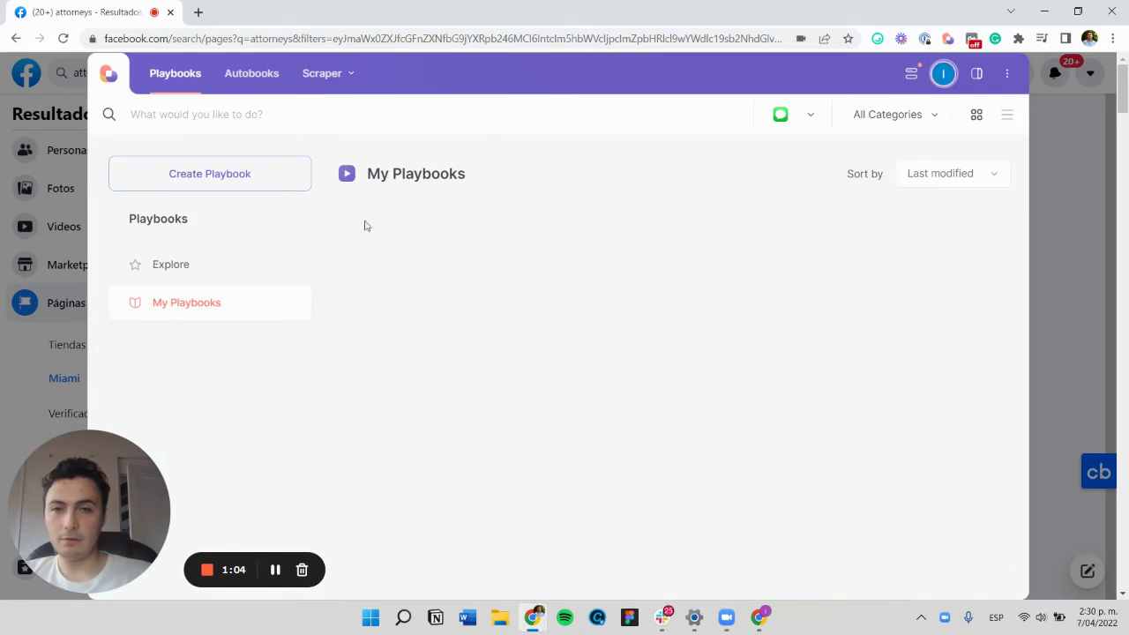
pyautogui.click(796, 122)
pyautogui.click(795, 195)
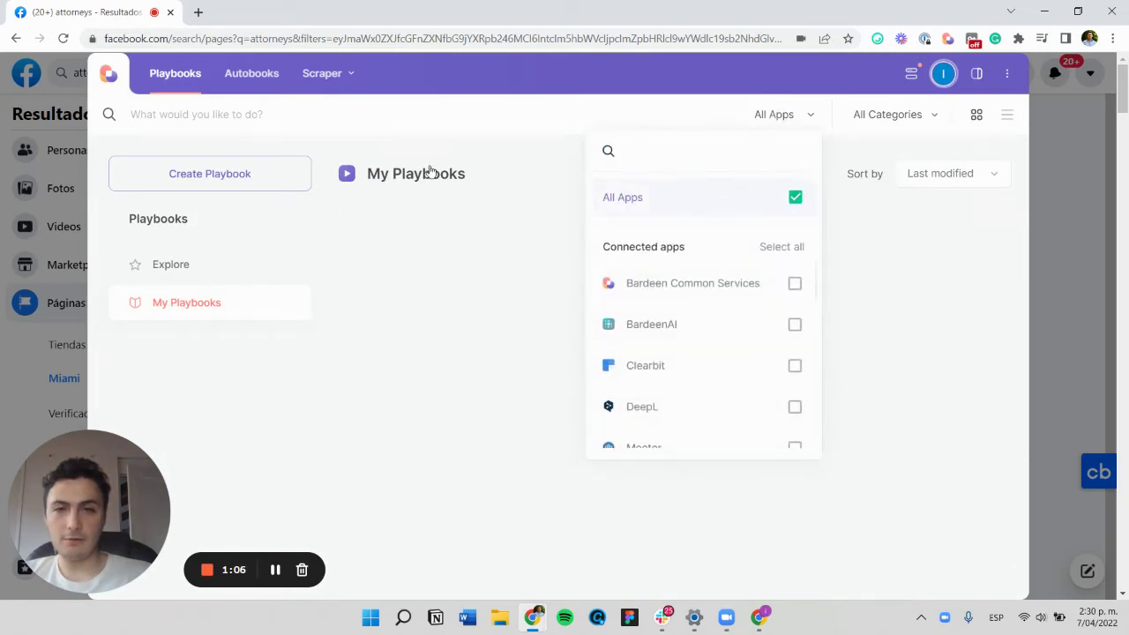
# Create a playbook with a Scrape Data On Active Tab step and a new template on the Facebook tab.
pyautogui.click(259, 173)
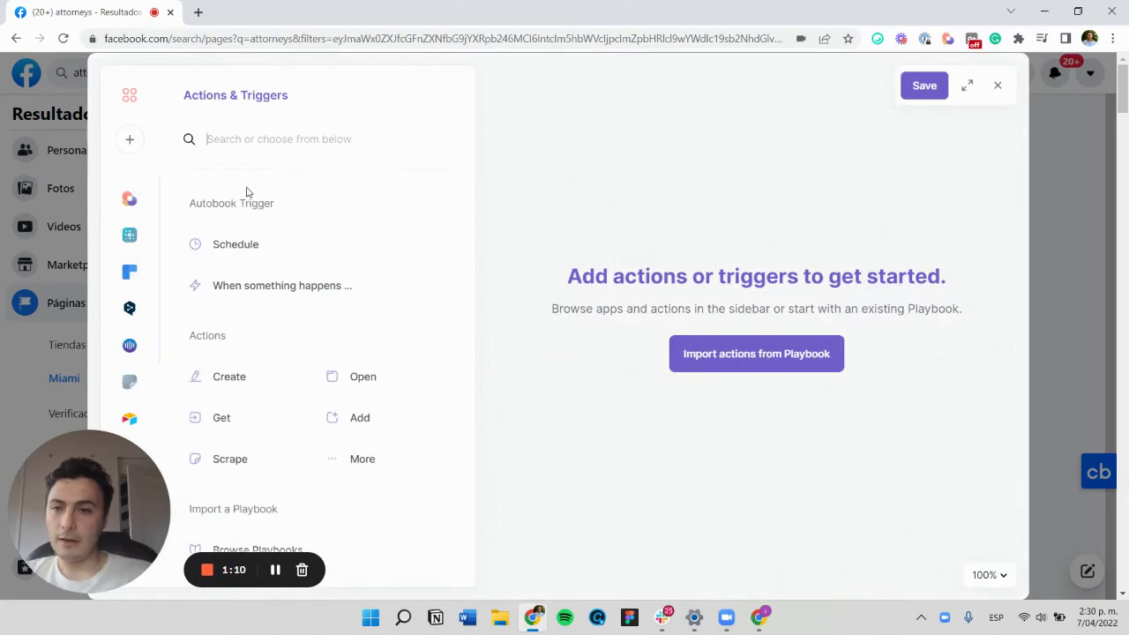
pyautogui.click(231, 460)
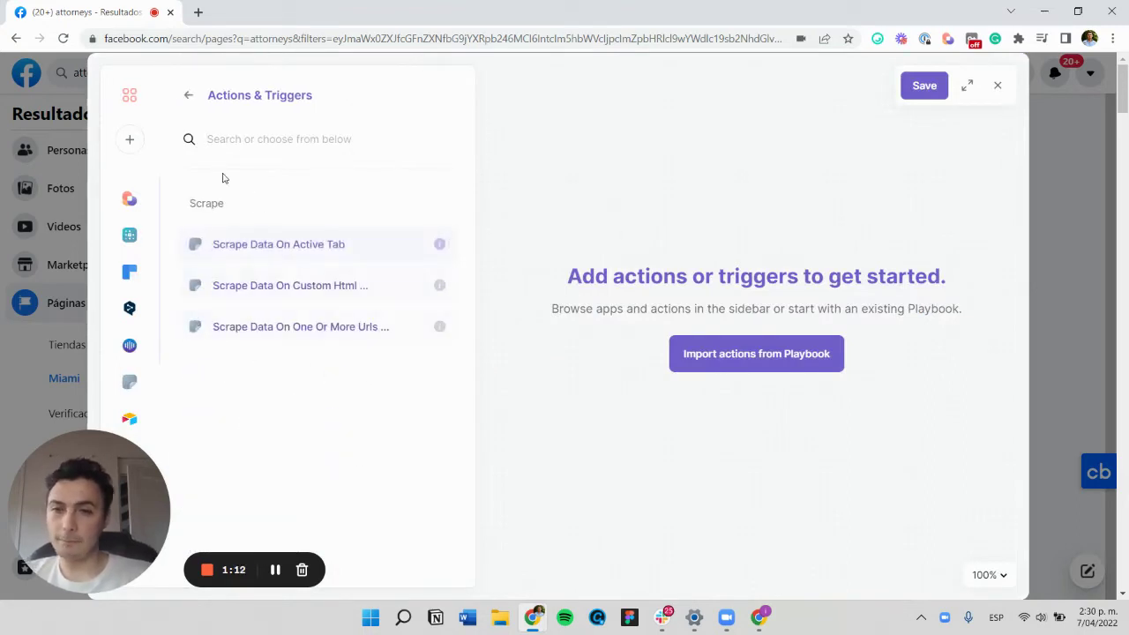
pyautogui.click(256, 244)
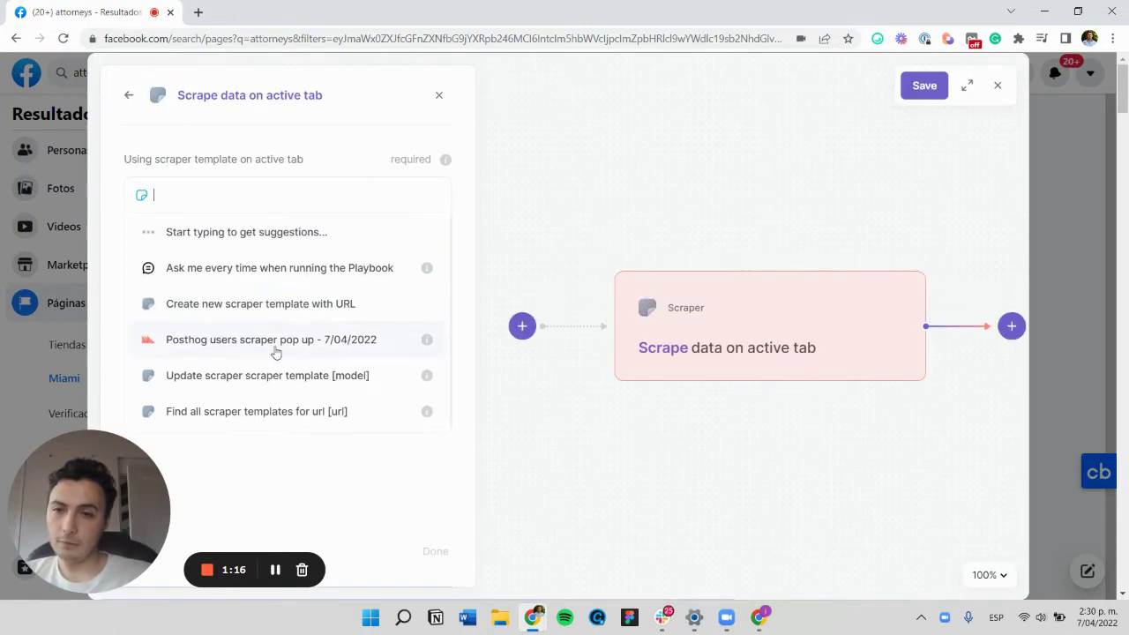
pyautogui.click(324, 311)
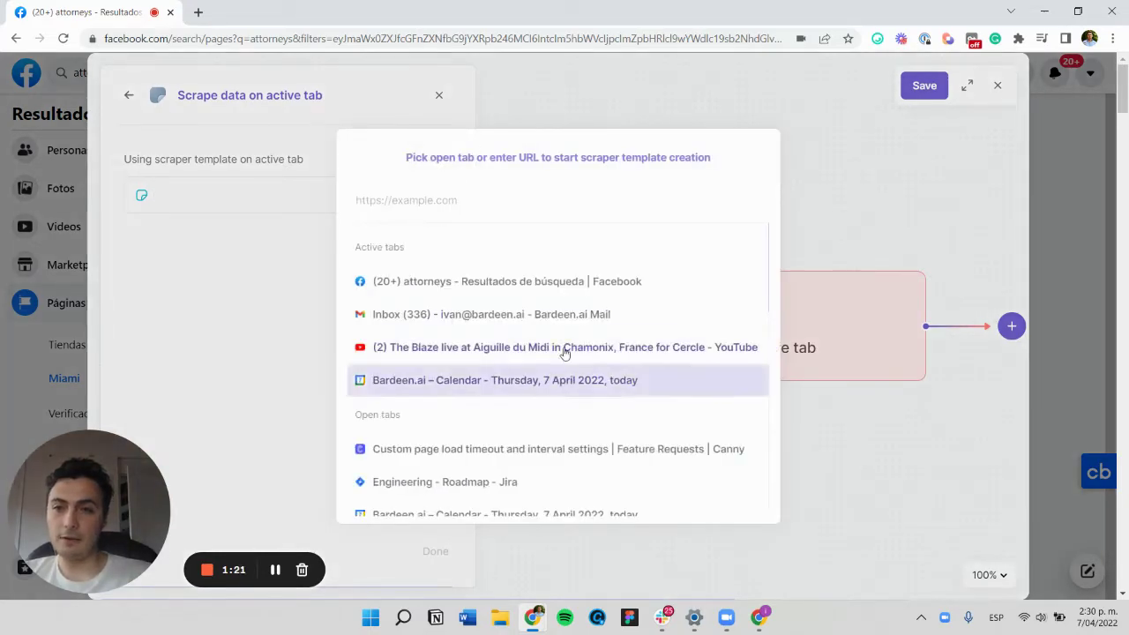
pyautogui.click(499, 289)
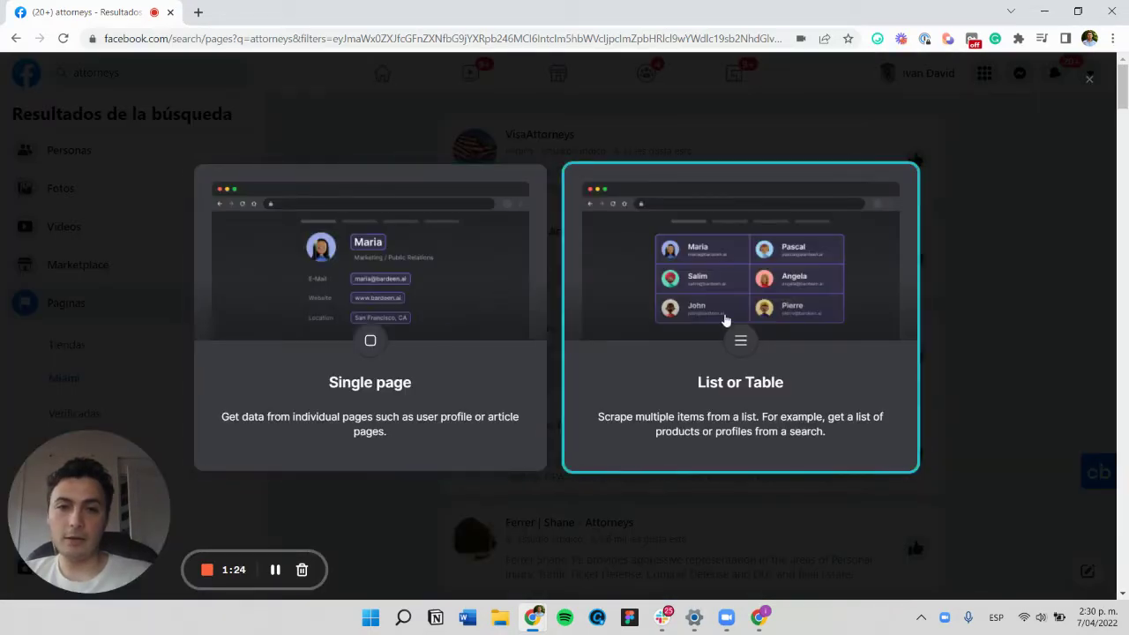
# Create a List or Table template named 'Facebook Pages Scraper - 7/04/2022' and start building.
pyautogui.click(725, 321)
pyautogui.click(479, 328)
pyautogui.hotkey('ctrl', 'a')
pyautogui.write('Fac')
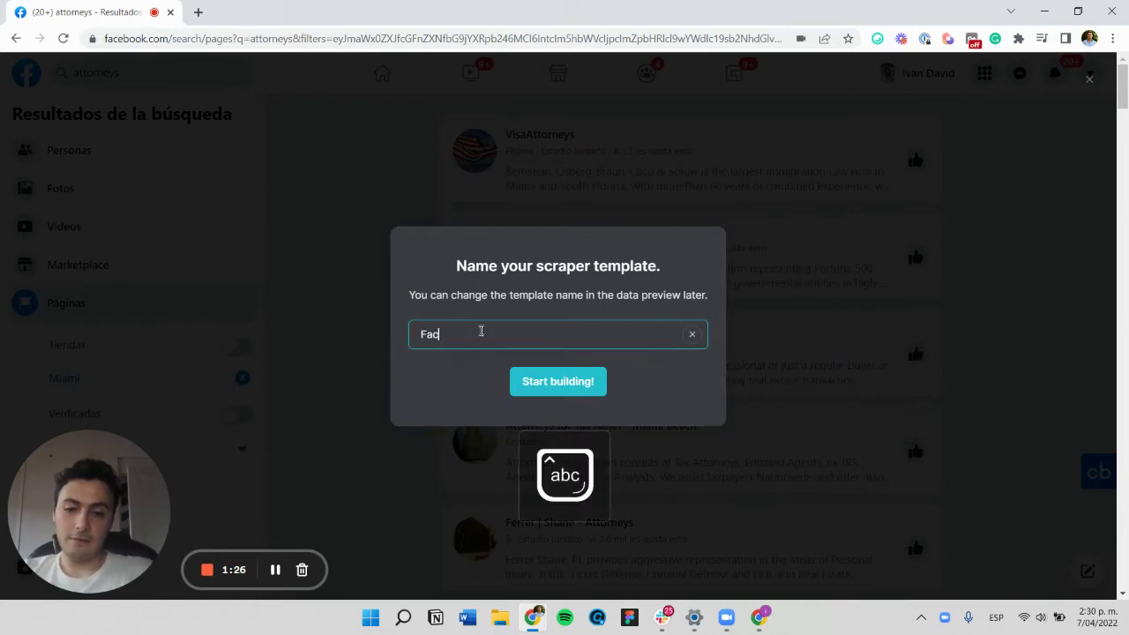
pyautogui.write('ebook Pages ')
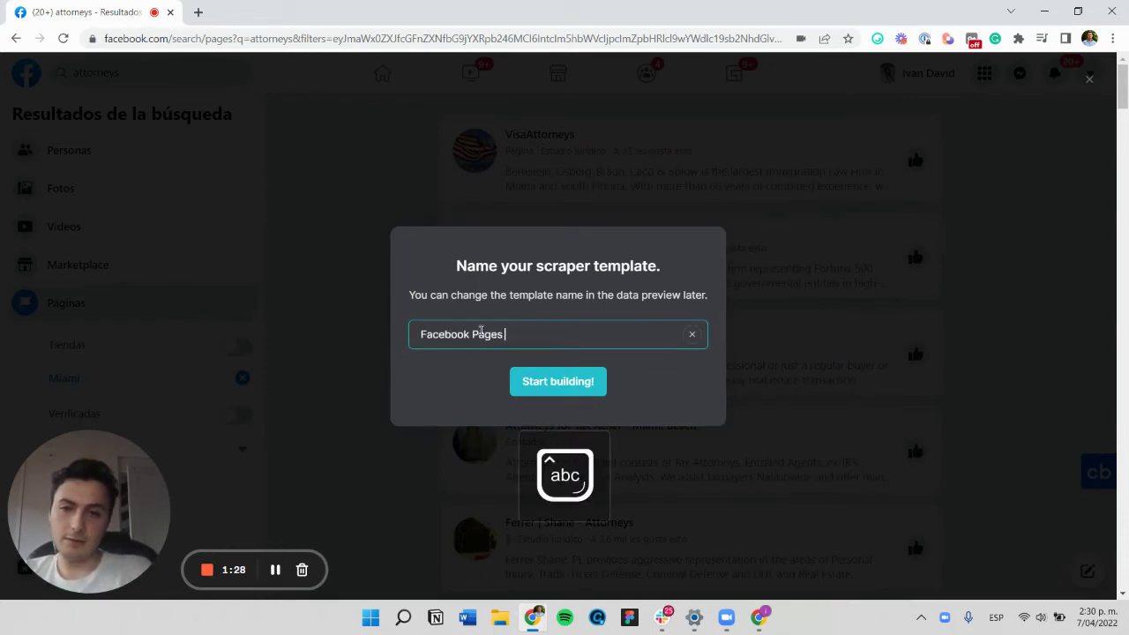
pyautogui.write('Scraper - 7/04/2022')
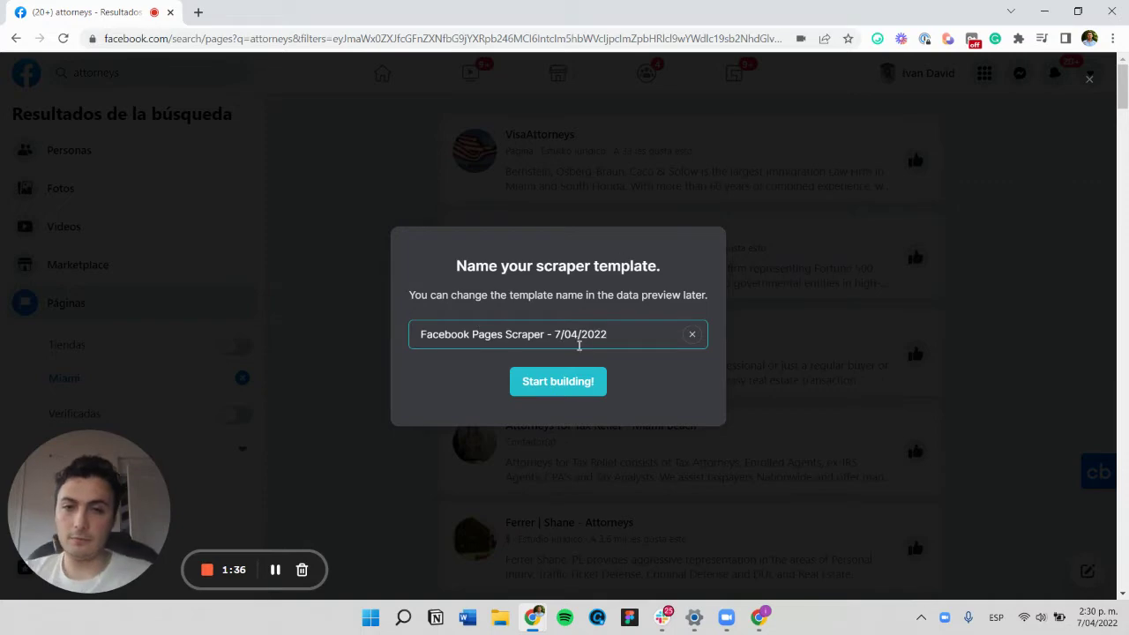
pyautogui.click(579, 381)
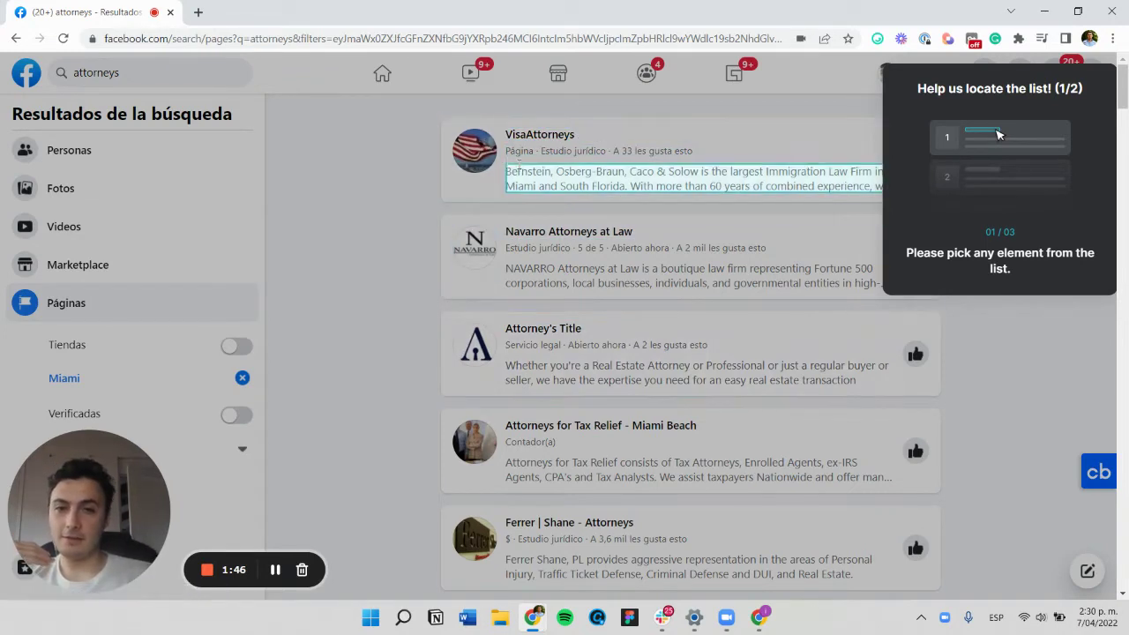
# Select two page titles to define the results list and extract them as the 'name' field.
pyautogui.click(523, 139)
pyautogui.click(527, 233)
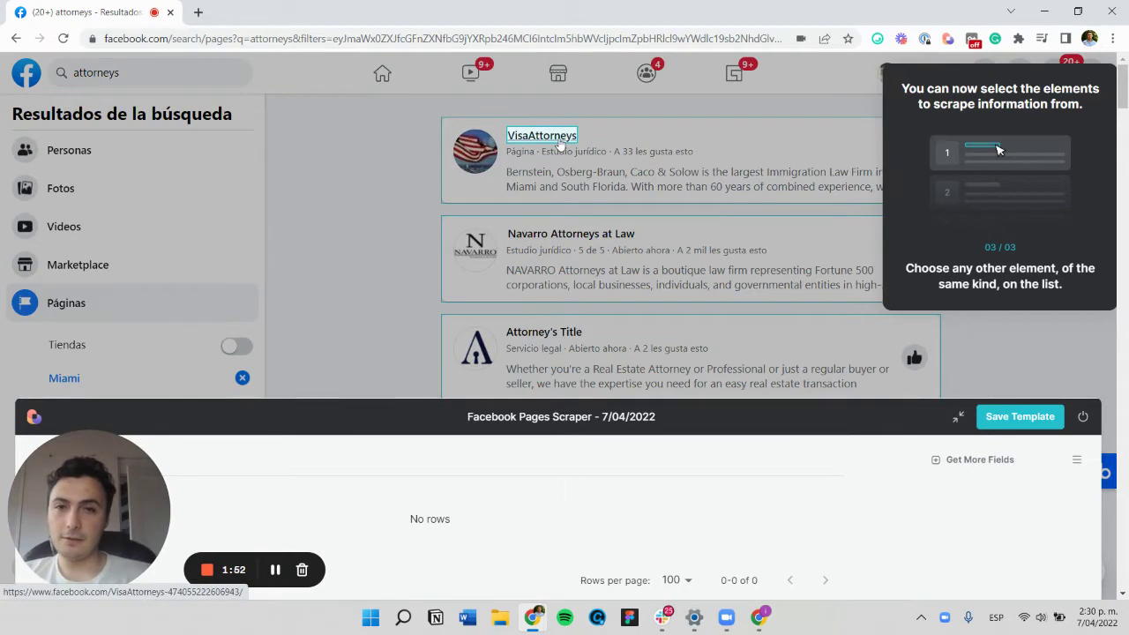
pyautogui.click(559, 144)
pyautogui.write('nam')
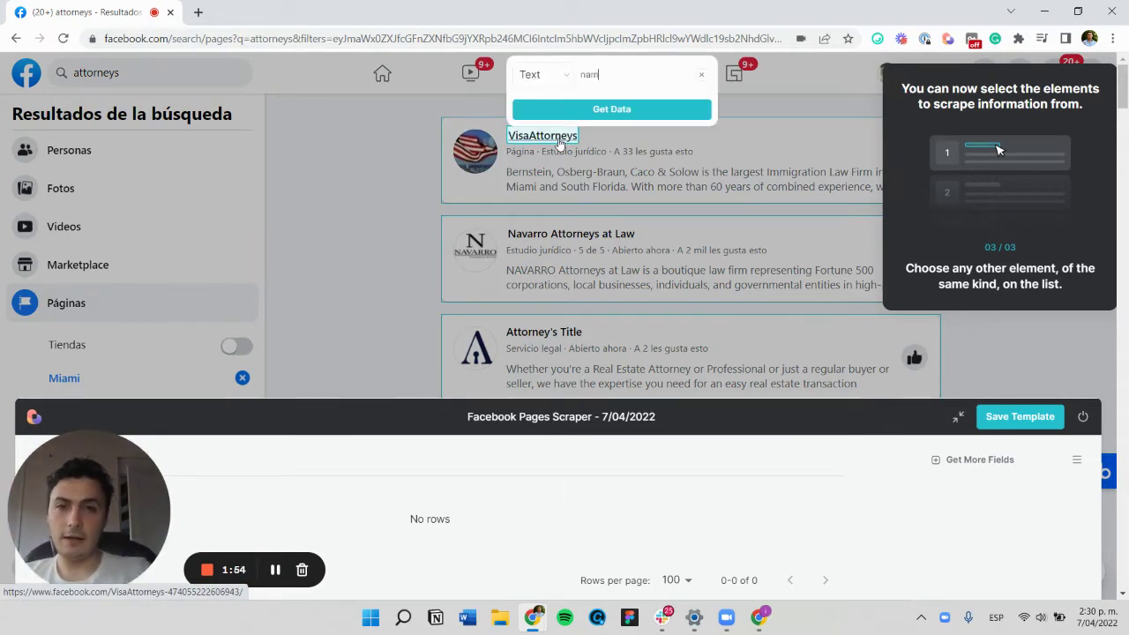
pyautogui.write('e')
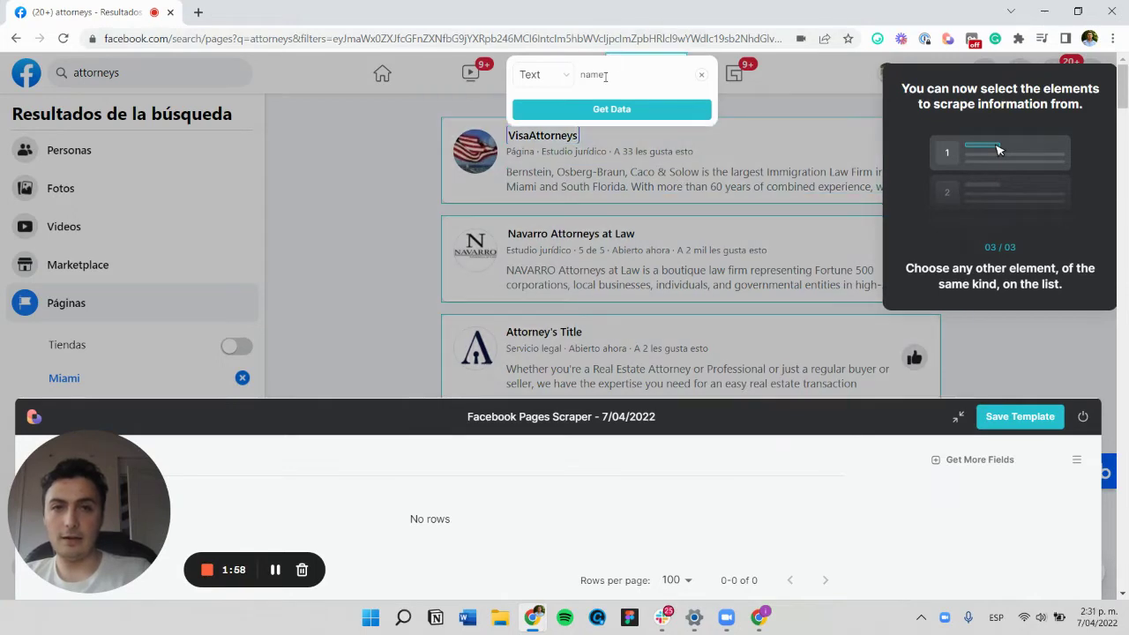
pyautogui.click(621, 113)
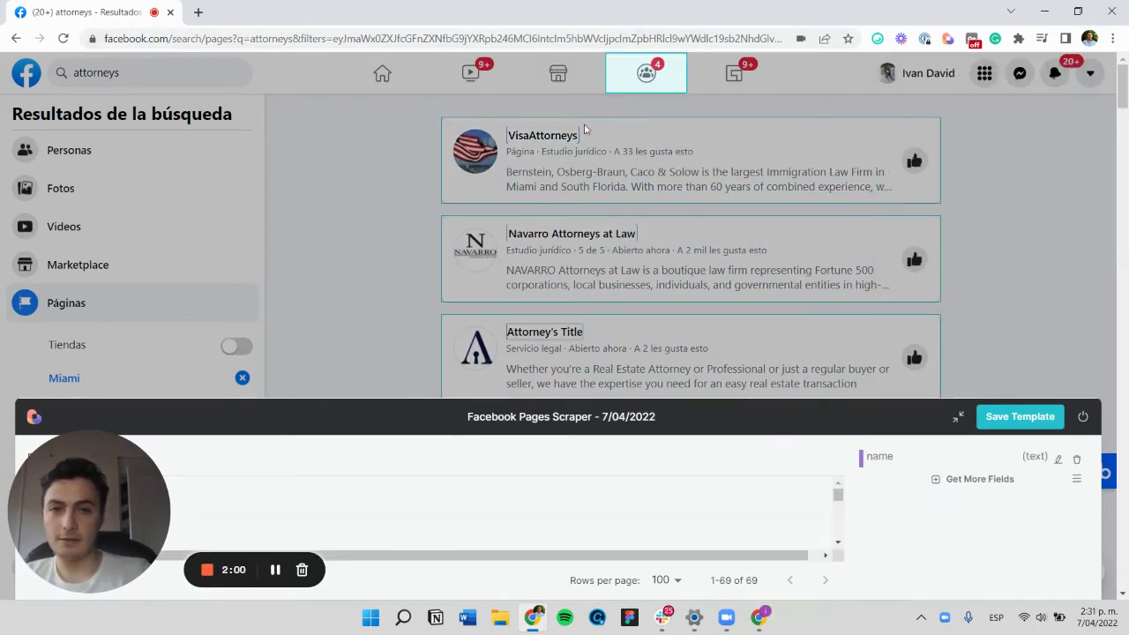
# Add a 'page_url' field that captures each page title as a link.
pyautogui.click(537, 139)
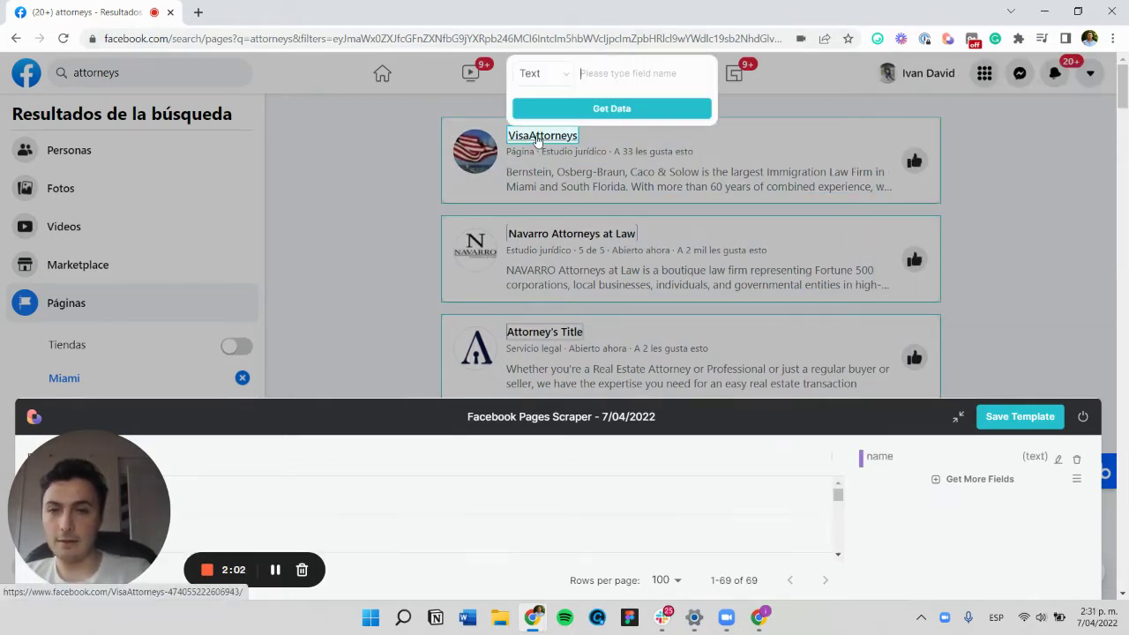
pyautogui.click(534, 78)
pyautogui.click(536, 101)
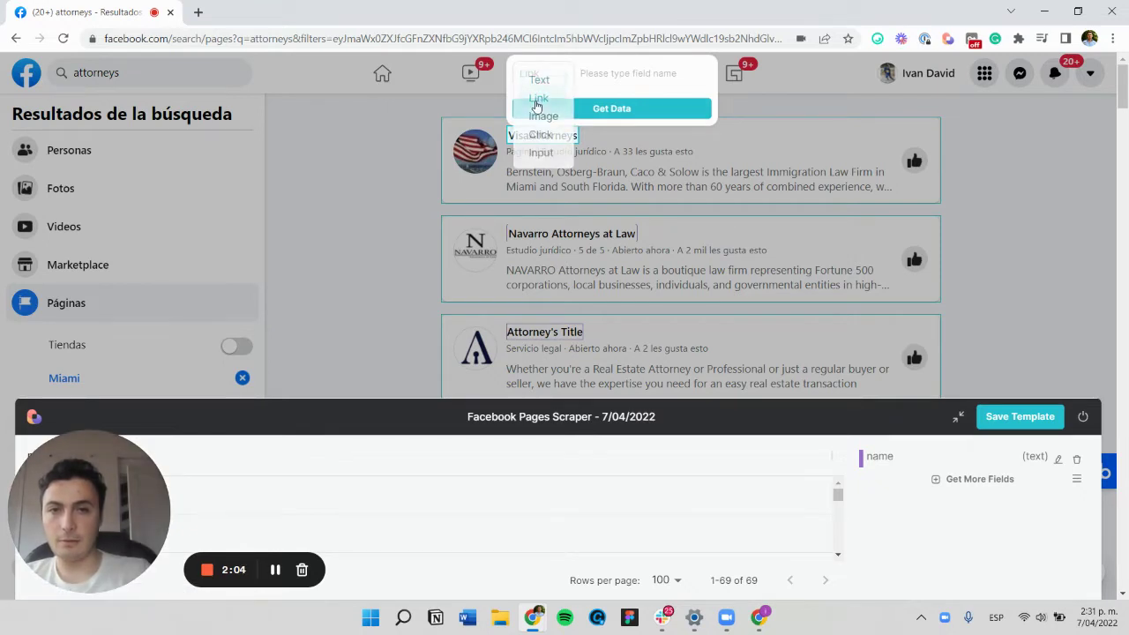
pyautogui.write('url')
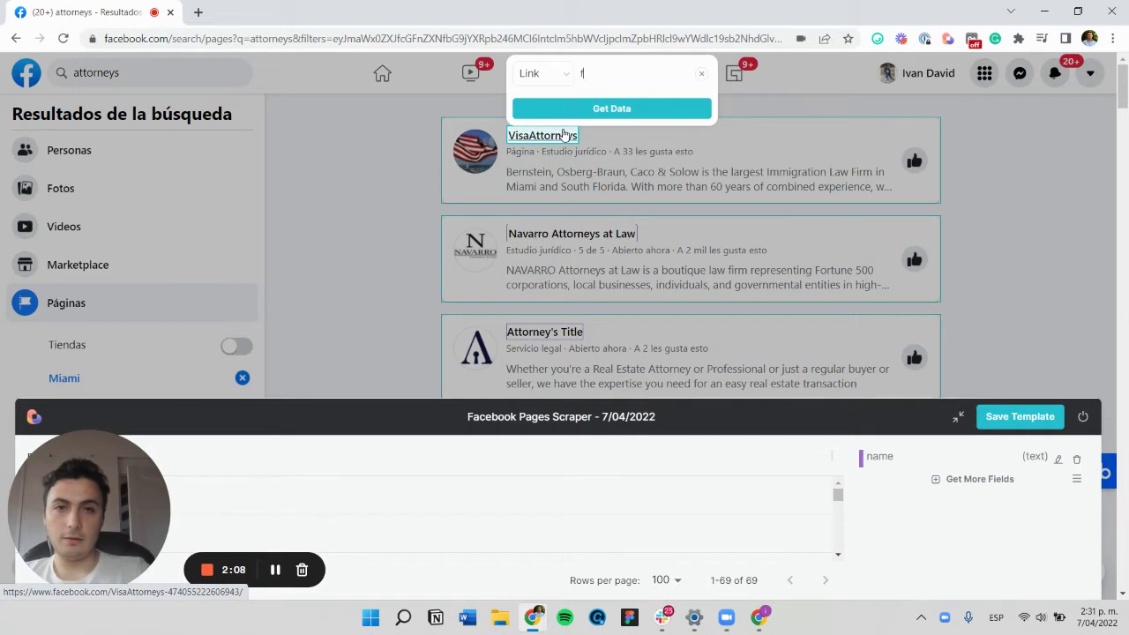
pyautogui.hotkey('ctrl', 'a')
pyautogui.write('pag')
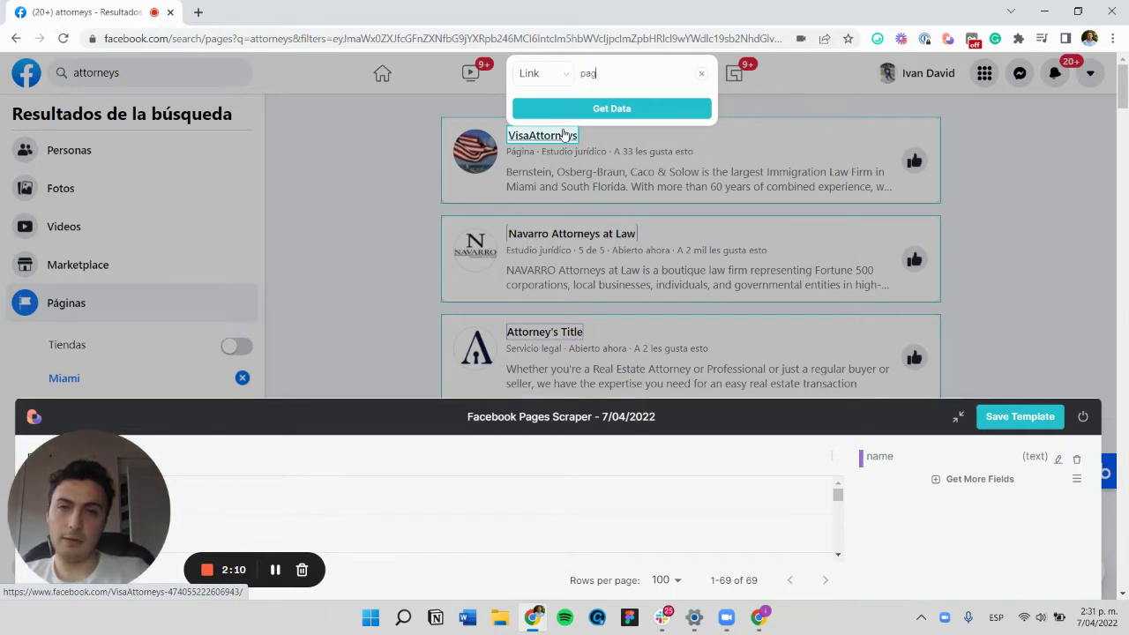
pyautogui.press('Return')
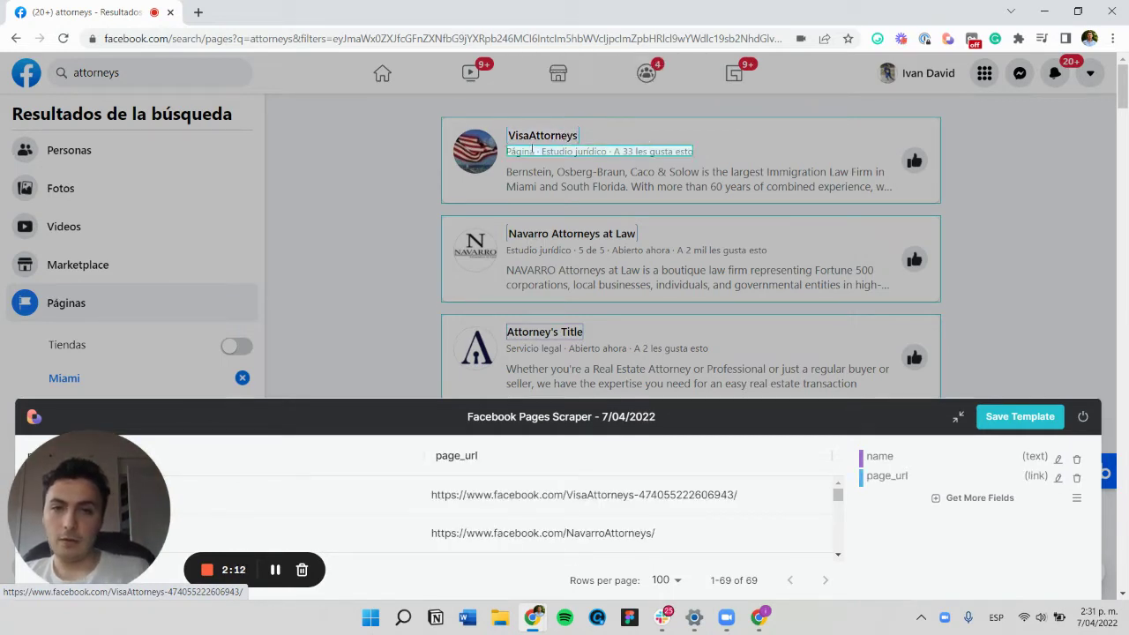
# Add a 'description' field from the page description text and review the preview.
pyautogui.click(591, 192)
pyautogui.write('description')
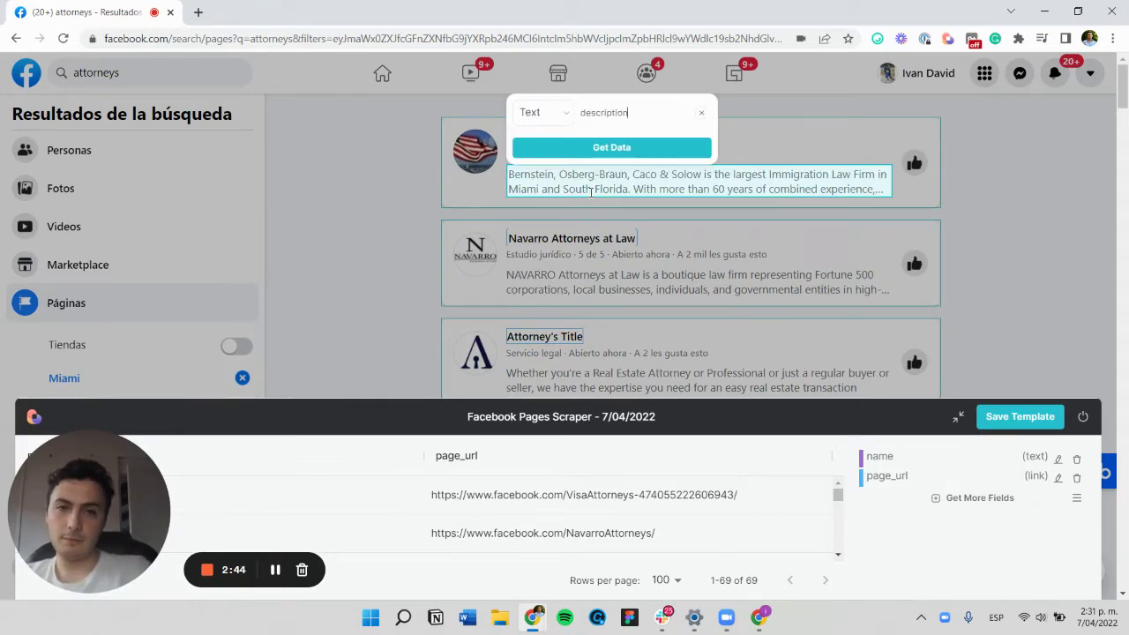
pyautogui.press('Return')
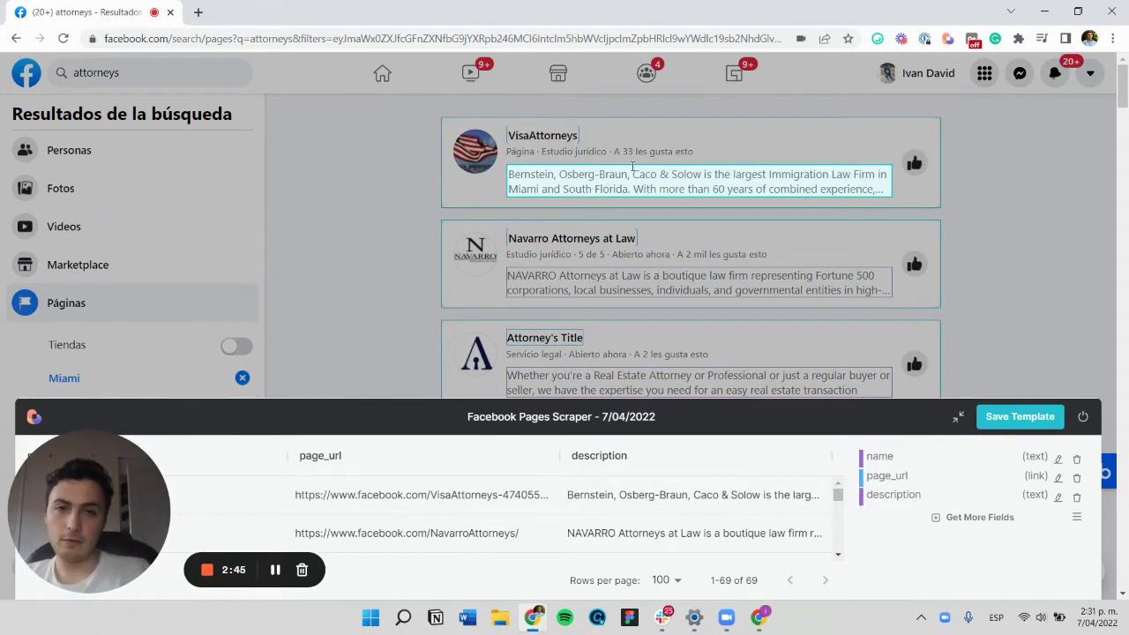
pyautogui.scroll(-2, 609, 201)
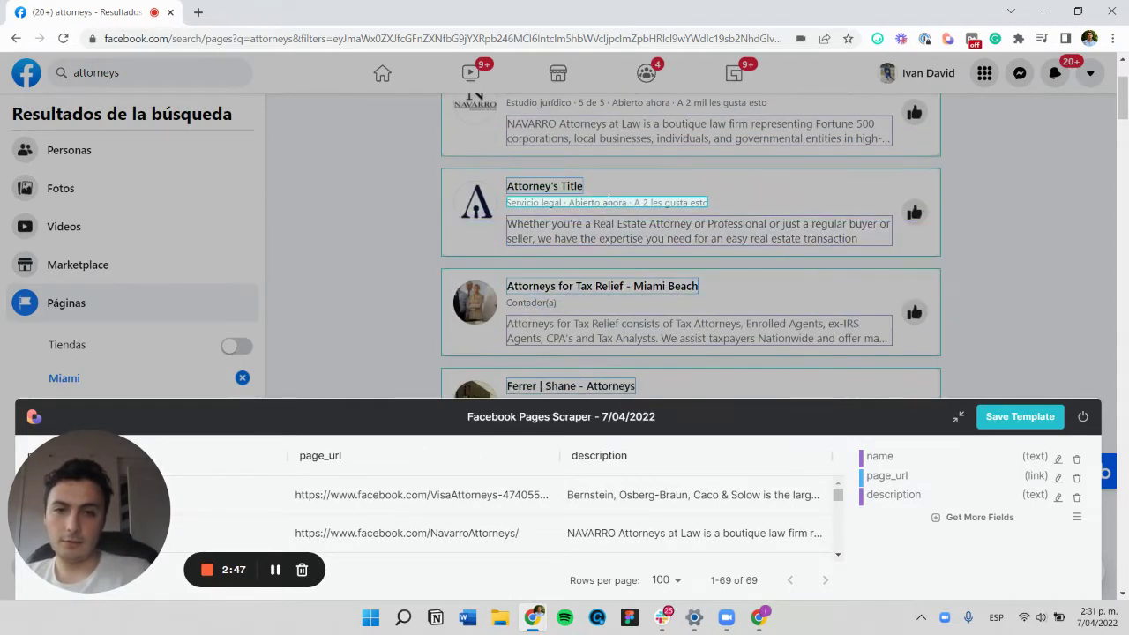
pyautogui.scroll(-3, 609, 198)
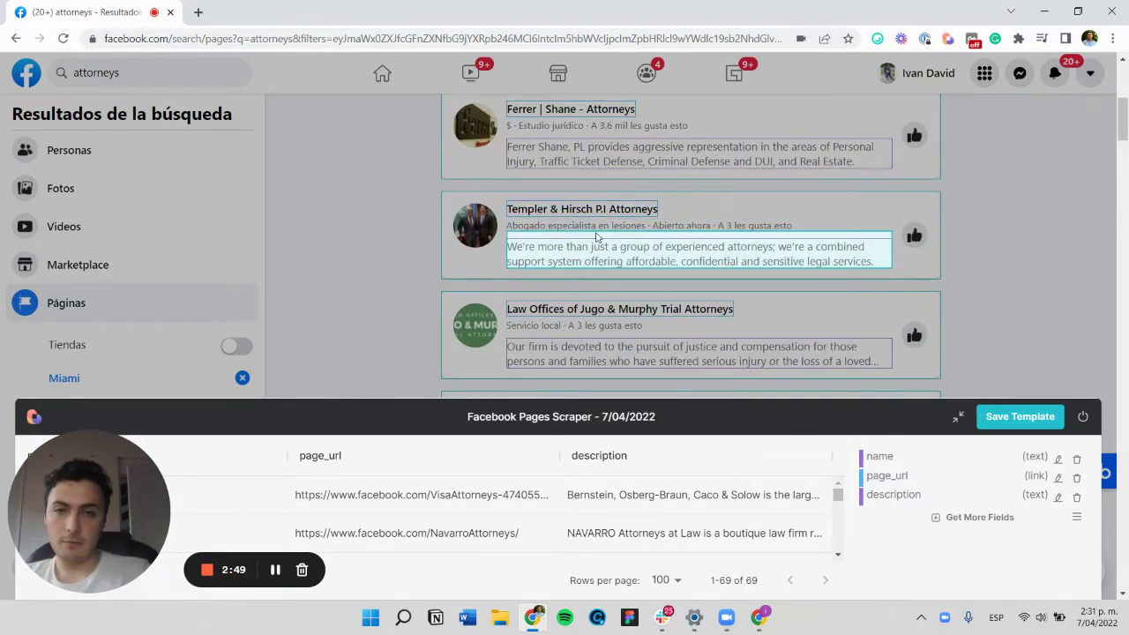
pyautogui.scroll(-2, 596, 234)
pyautogui.scroll(15, 596, 235)
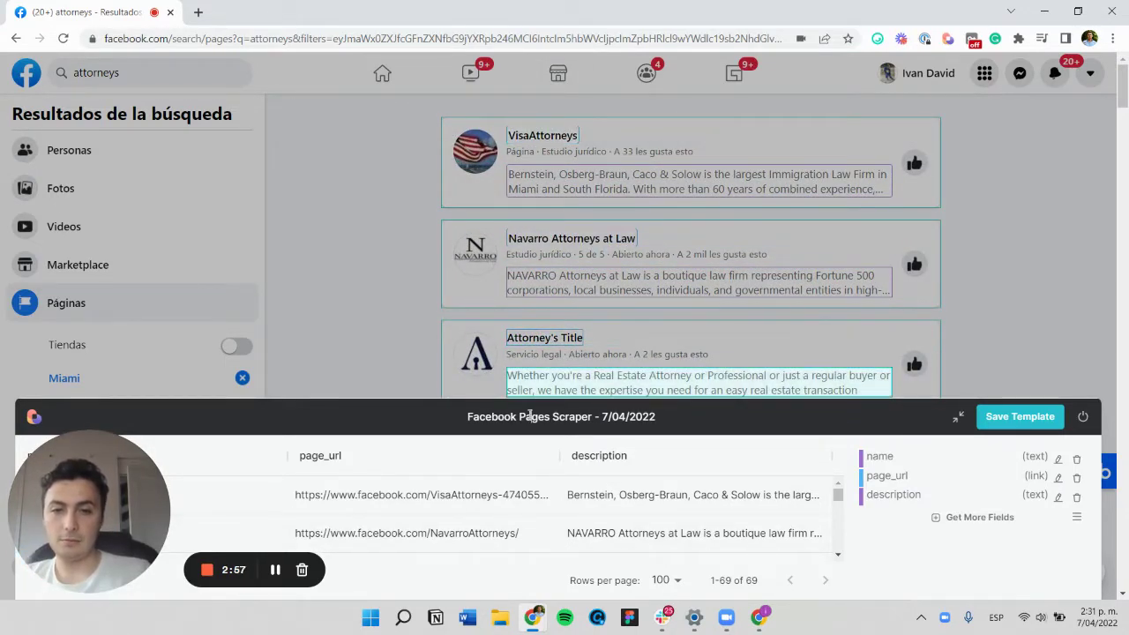
# Rename the template 'Facebook Pages List Scraper - 7/04/2022' and save it with Infinite Scroll pagination.
pyautogui.click(554, 417)
pyautogui.write('List')
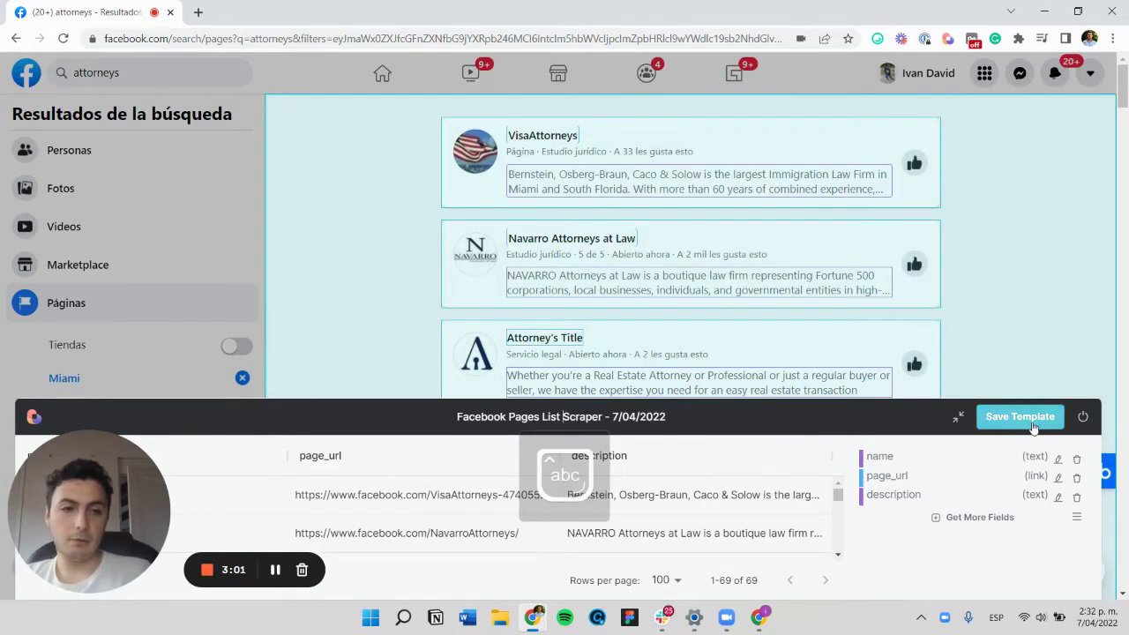
pyautogui.click(1019, 417)
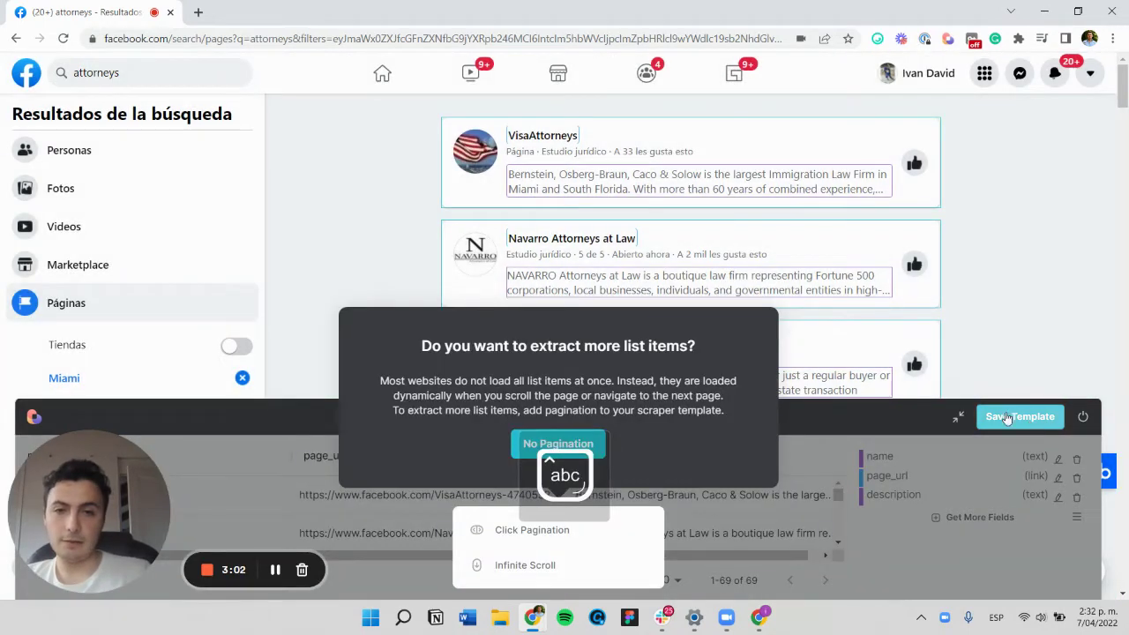
pyautogui.click(507, 570)
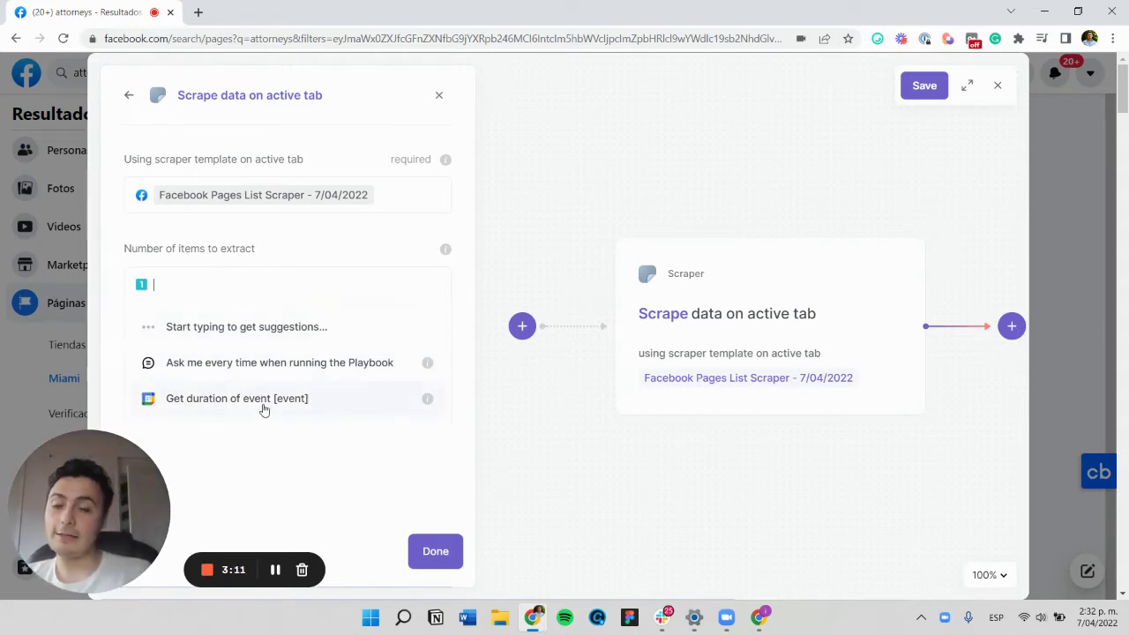
# Set the item count to 'Ask me every time' and add an 'Add Table Or Data Rows To Google Sheet' action.
pyautogui.click(266, 365)
pyautogui.click(528, 377)
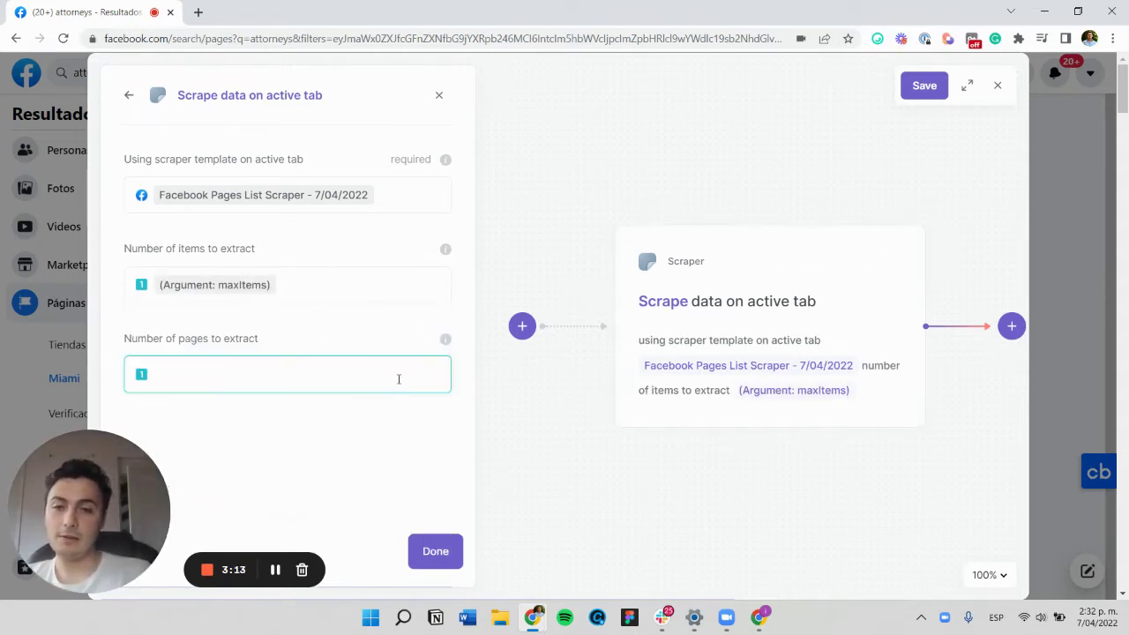
pyautogui.click(793, 327)
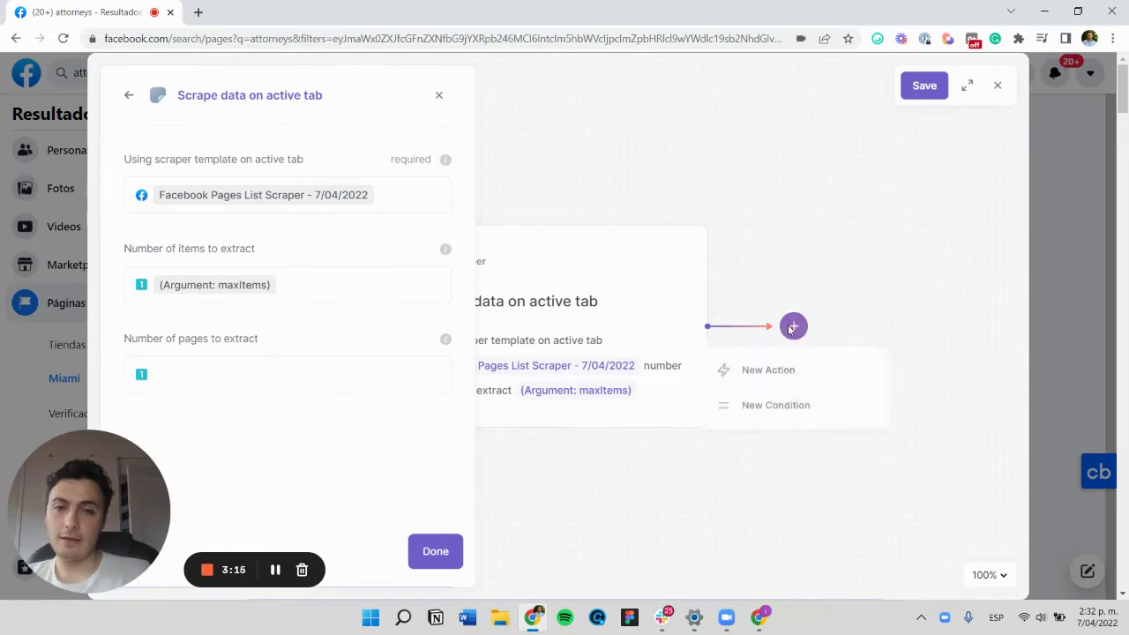
pyautogui.click(761, 369)
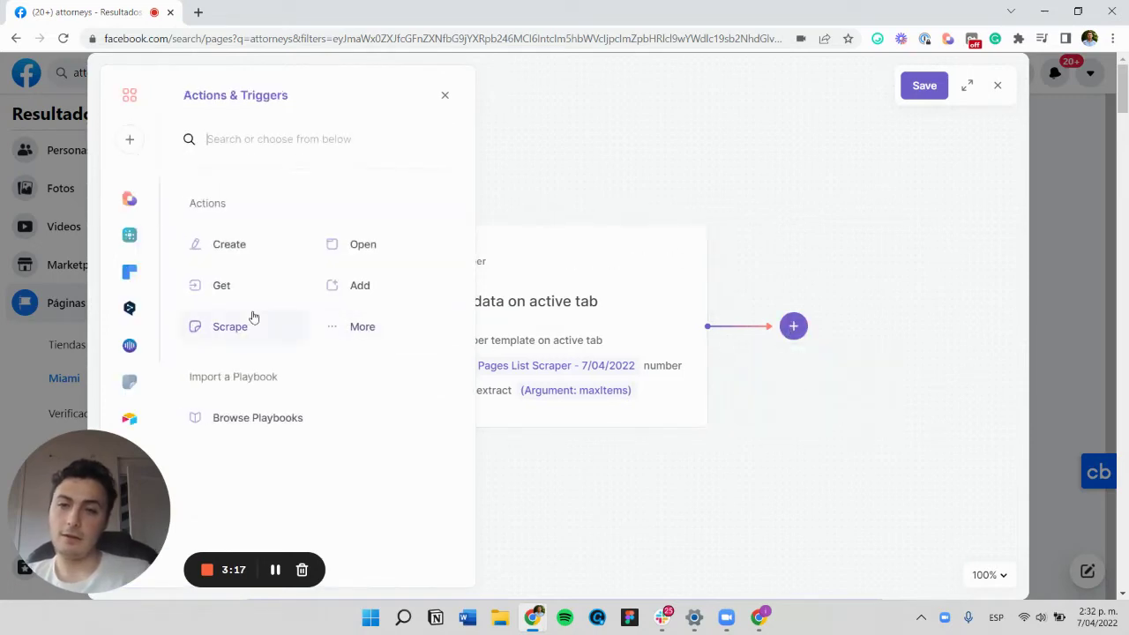
pyautogui.click(360, 285)
pyautogui.scroll(-2, 265, 357)
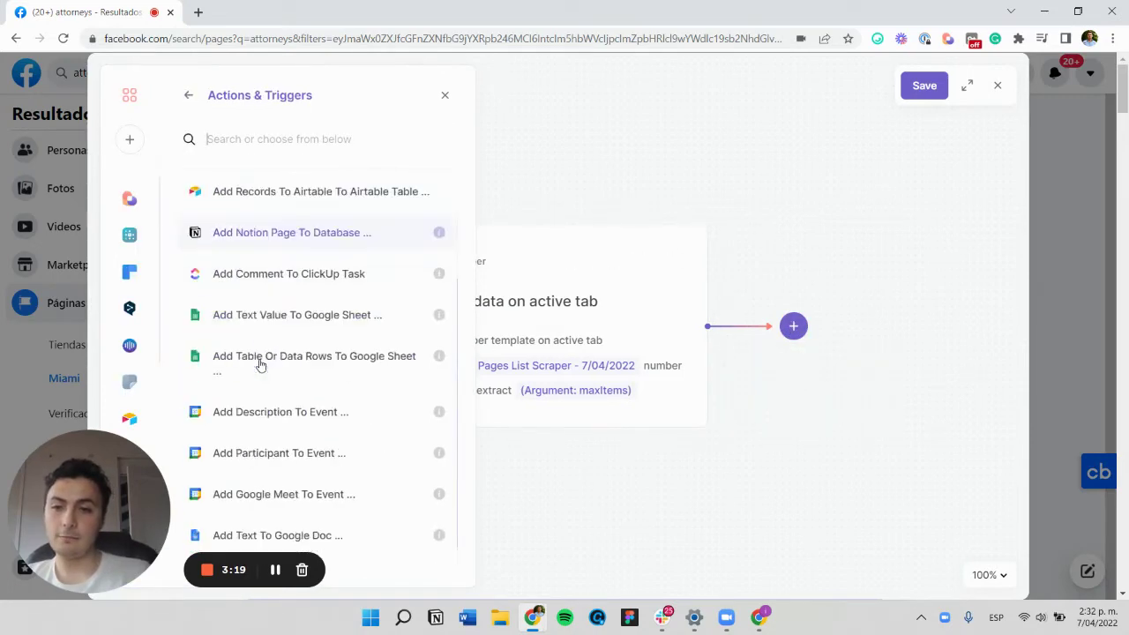
pyautogui.click(295, 355)
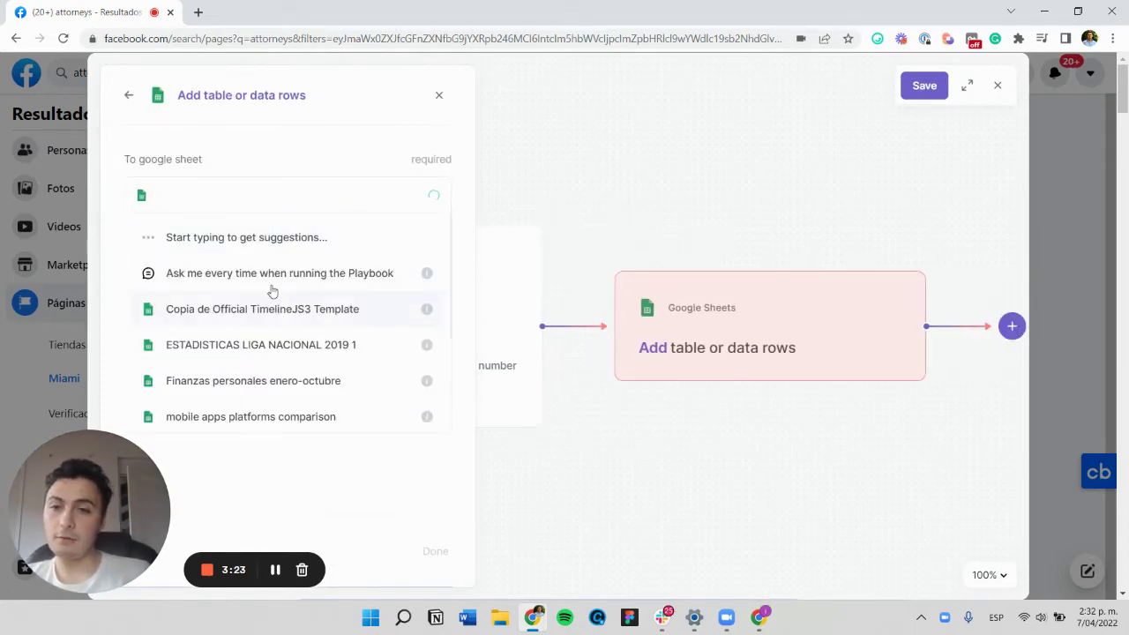
# Have it create a sheet named 'Facebook pages scraper results' from the Action 1 scraped table.
pyautogui.scroll(-2, 302, 365)
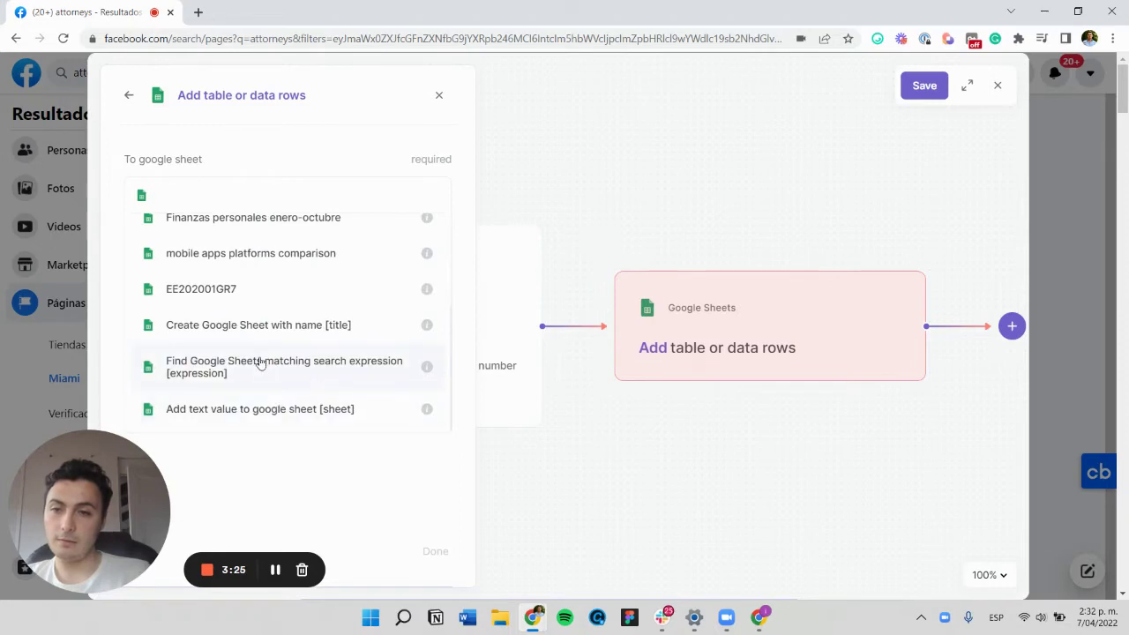
pyautogui.click(254, 327)
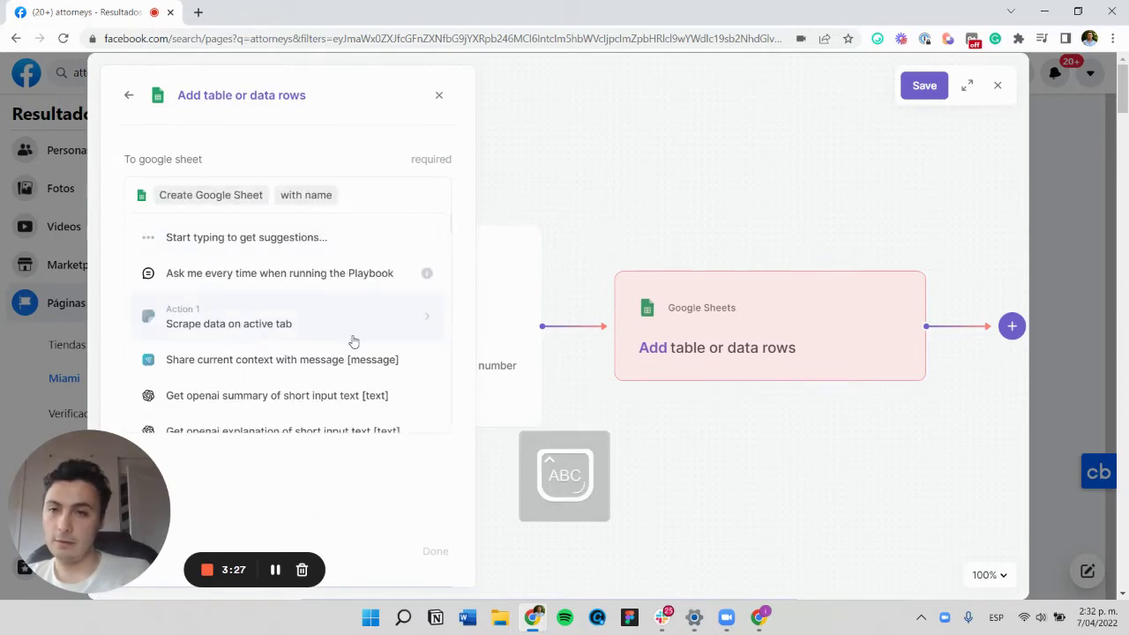
pyautogui.write('F')
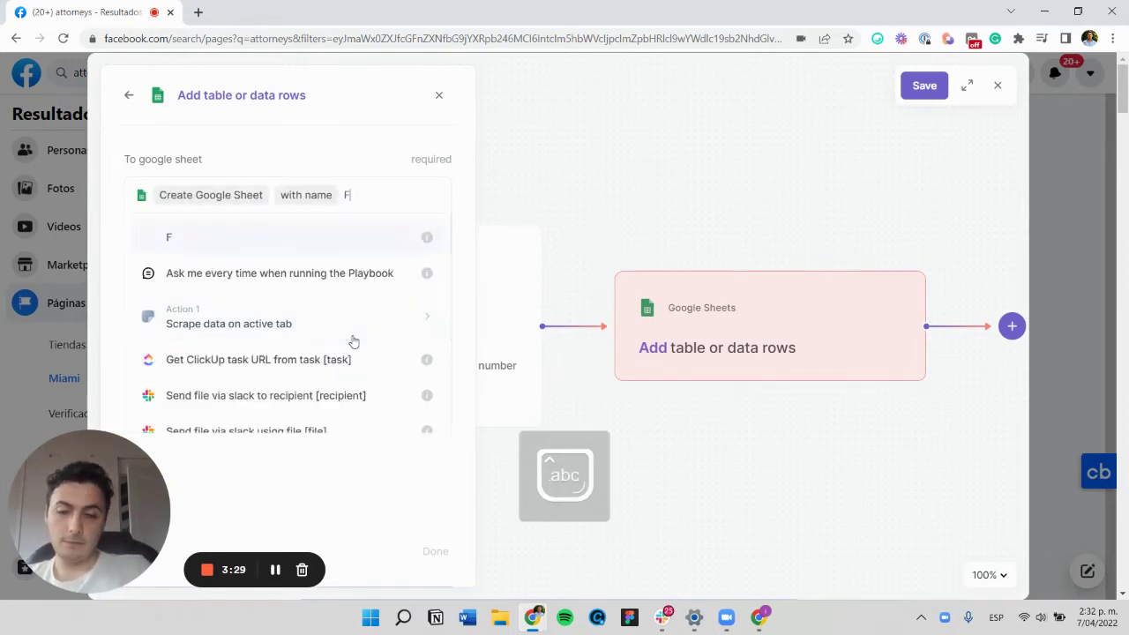
pyautogui.write('acebook page')
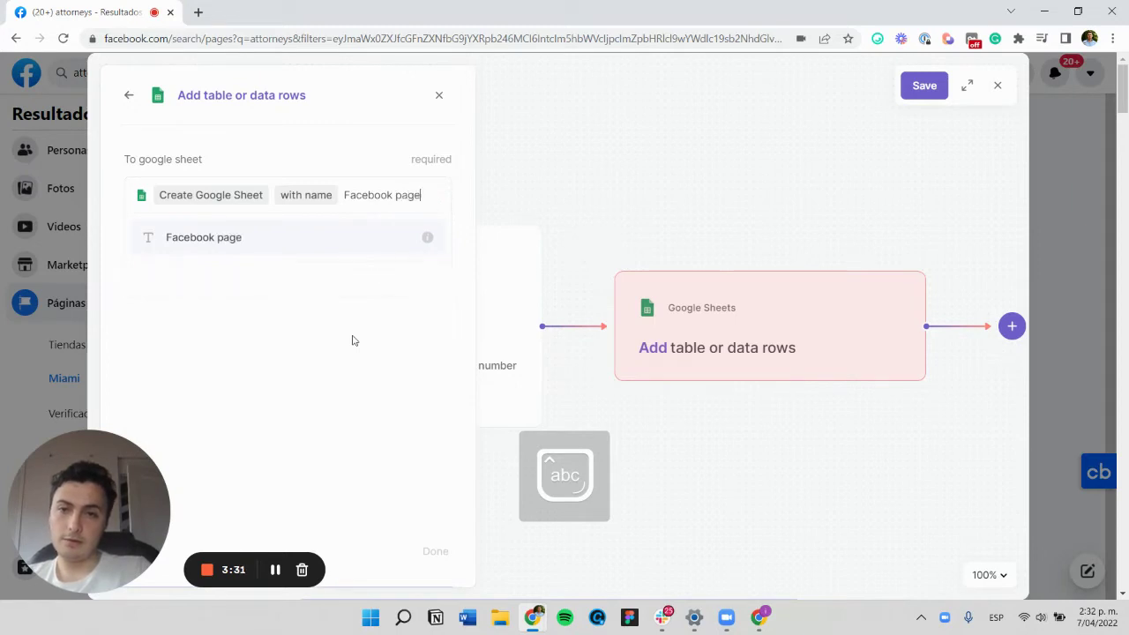
pyautogui.write('s scr')
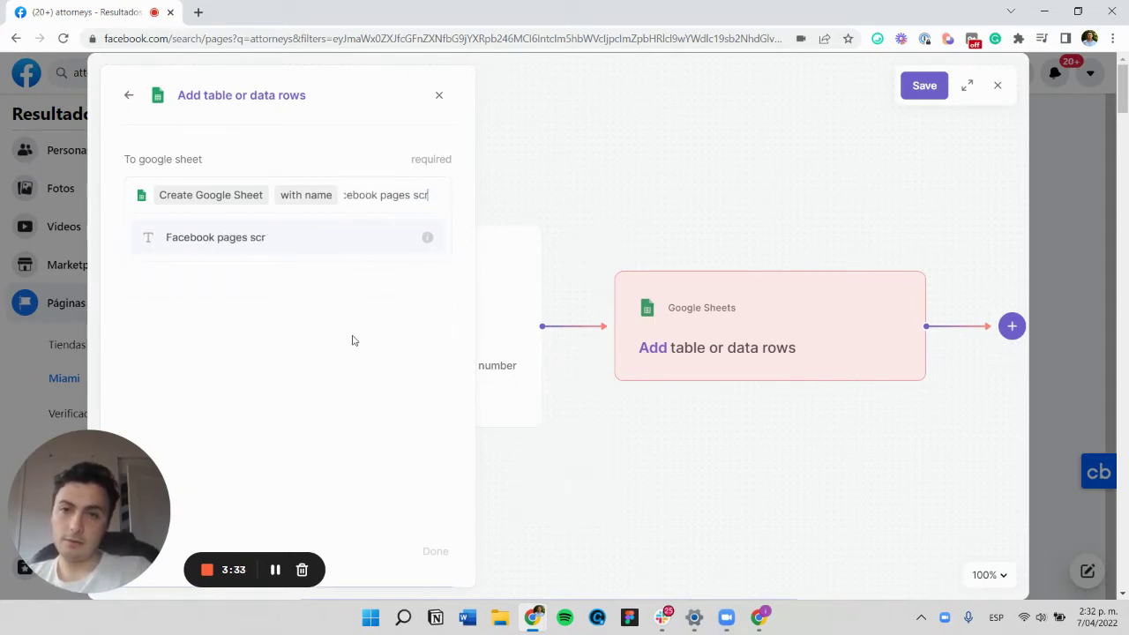
pyautogui.write('aper results')
pyautogui.press('Return')
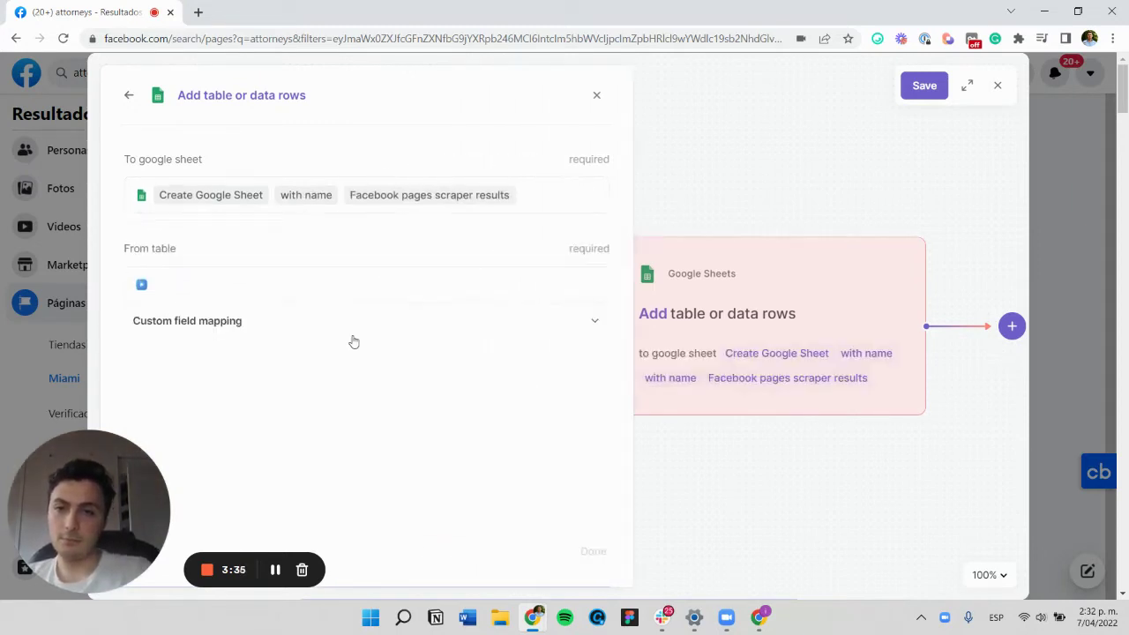
pyautogui.click(303, 284)
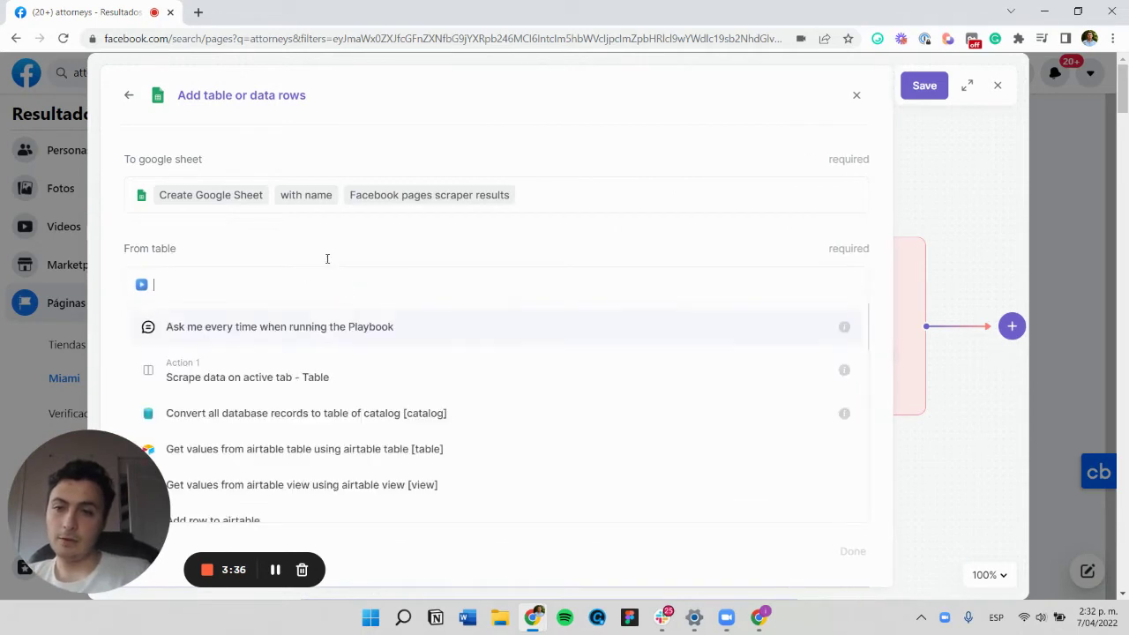
pyautogui.click(225, 367)
pyautogui.click(852, 552)
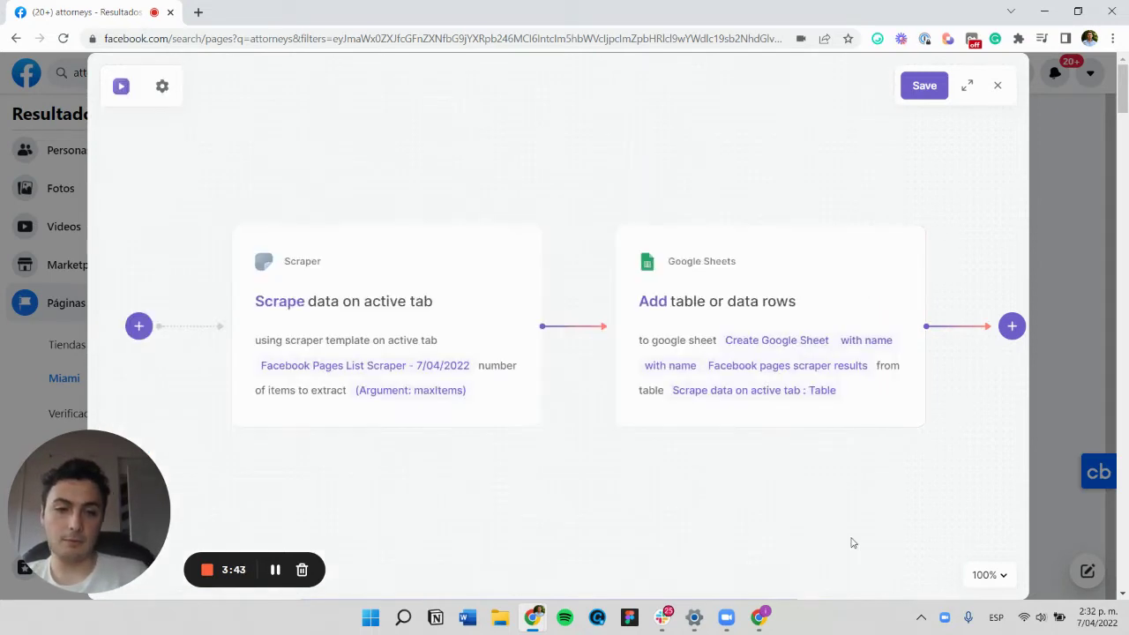
pyautogui.hscroll(4, 693, 290)
pyautogui.hscroll(-5, 693, 290)
pyautogui.hscroll(5, 693, 290)
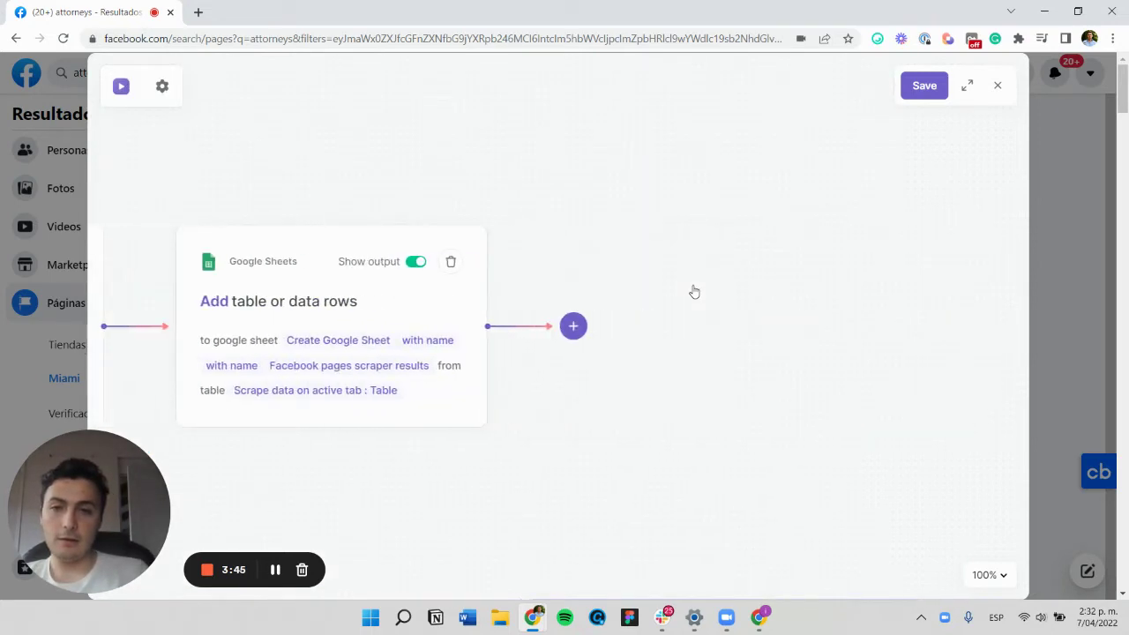
pyautogui.hscroll(-4, 693, 292)
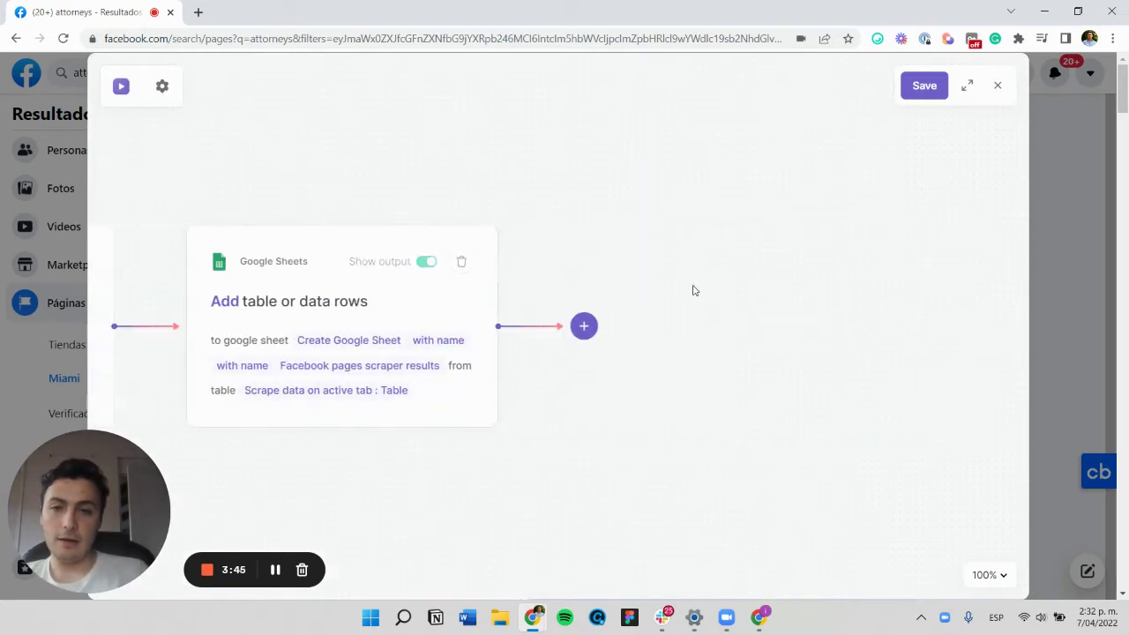
# Name the playbook 'Save Facebook Pages list to Google Sheets'.
pyautogui.click(925, 86)
pyautogui.write('Facebook')
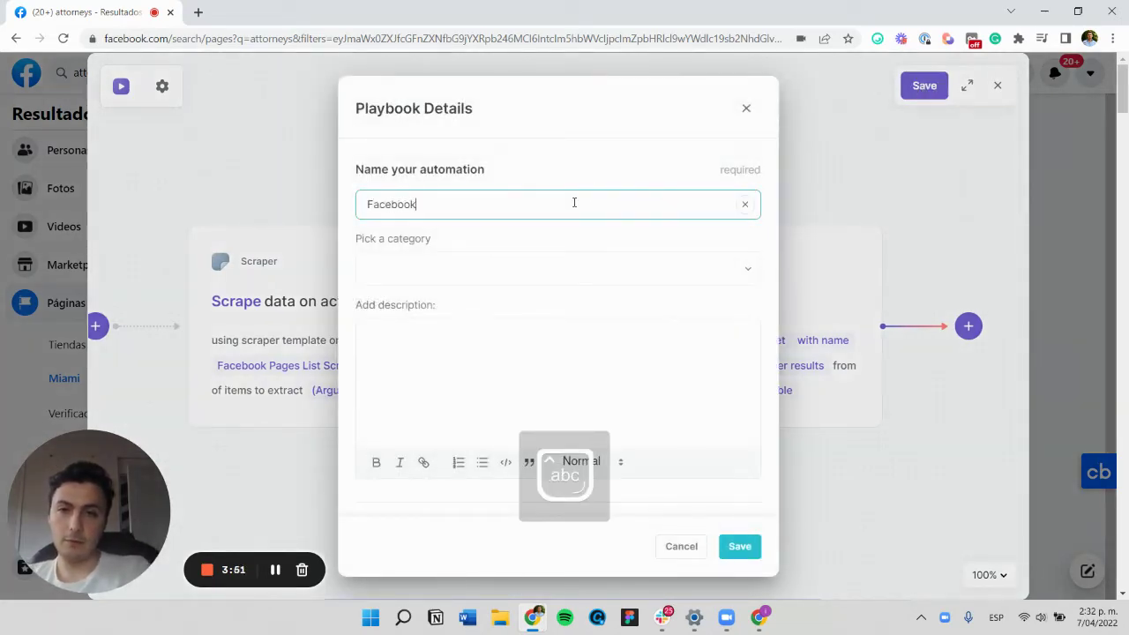
pyautogui.write(' list scraper')
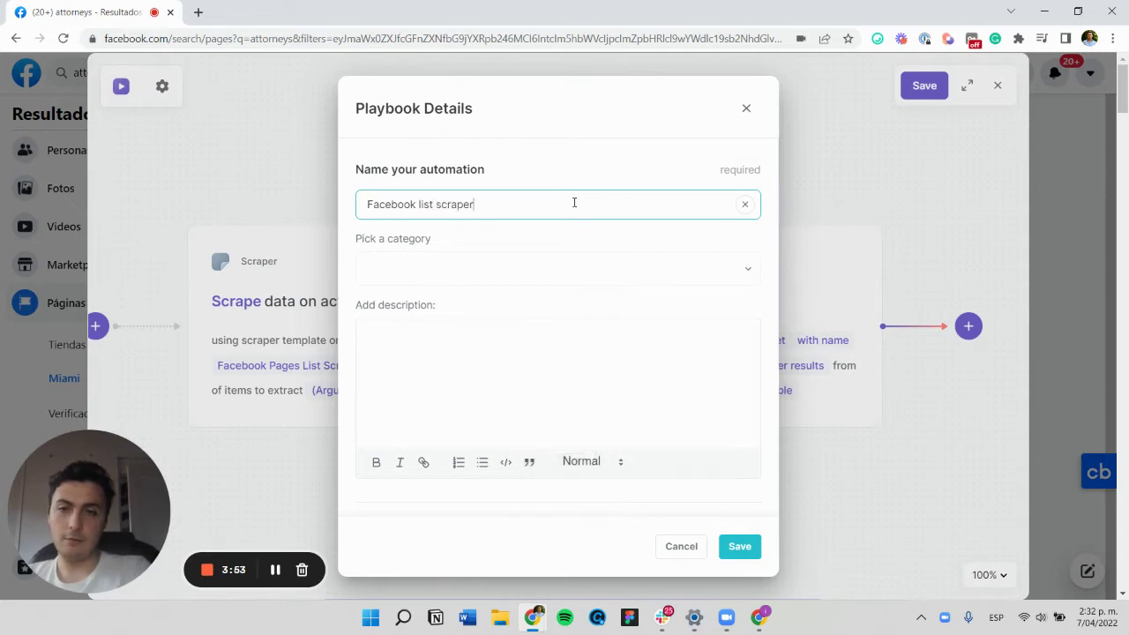
pyautogui.hotkey('ctrl', 'shift', 'Left')
pyautogui.press('BackSpace')
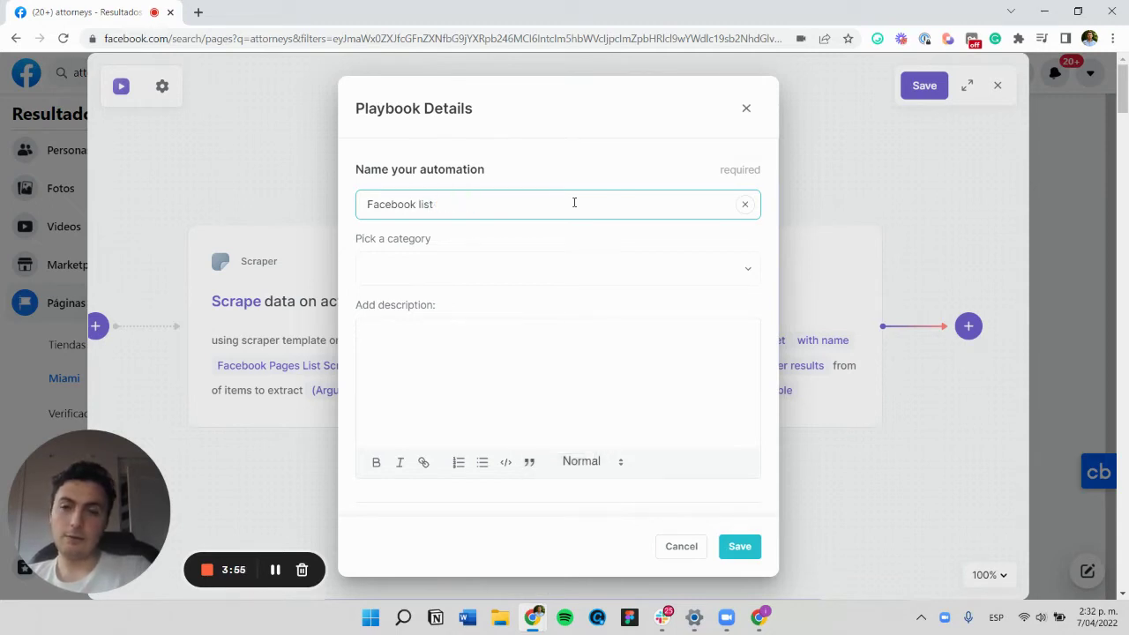
pyautogui.write('Save')
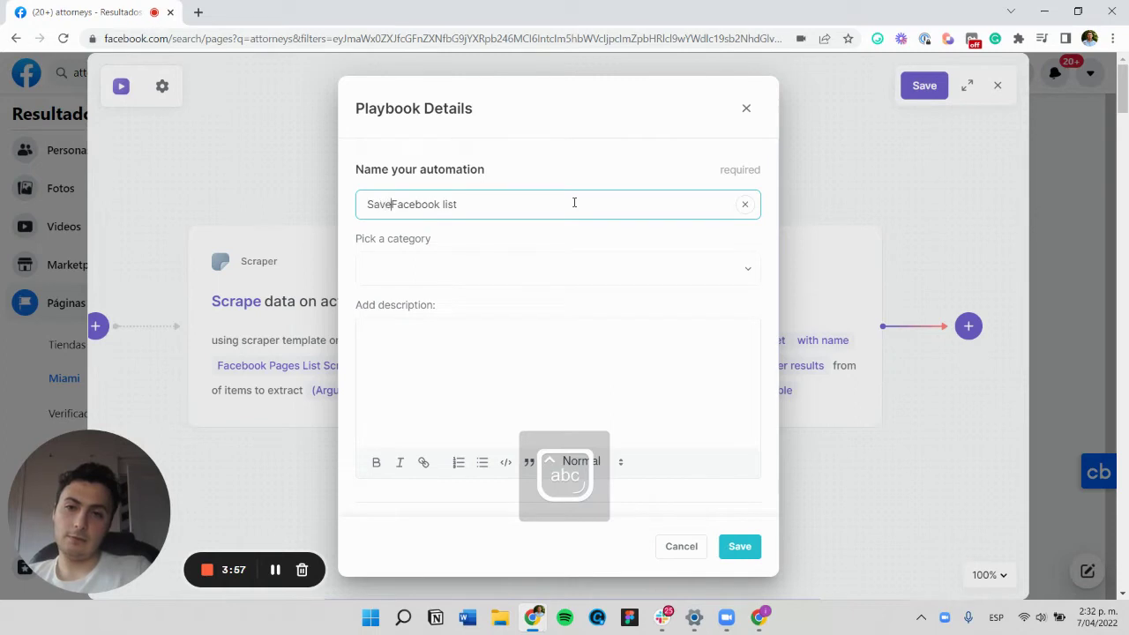
pyautogui.press('Delete')
pyautogui.write('F')
pyautogui.hotkey('ctrl', 'Right')
pyautogui.write('Pa')
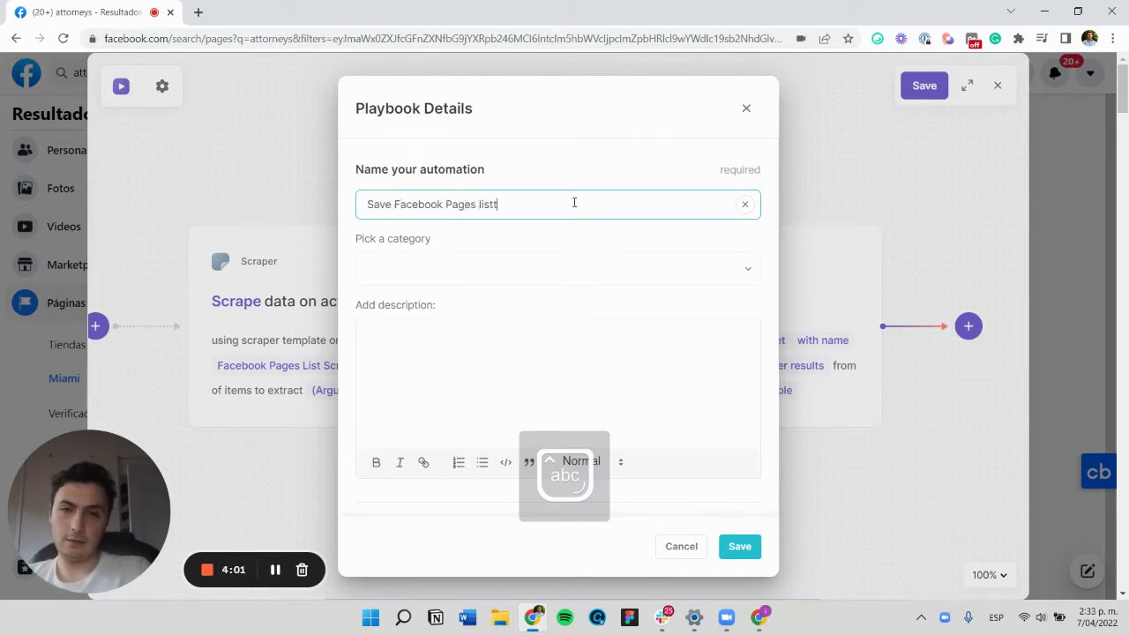
pyautogui.write('to Google Sheets')
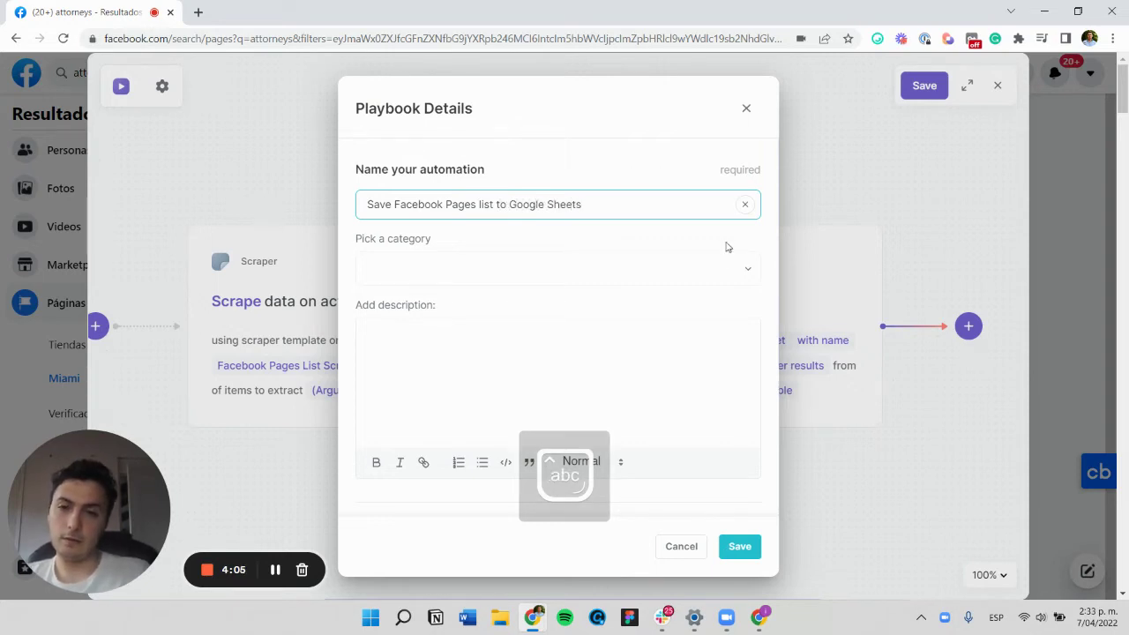
# File the playbook under Data Sourcing & Research and save its details.
pyautogui.click(474, 266)
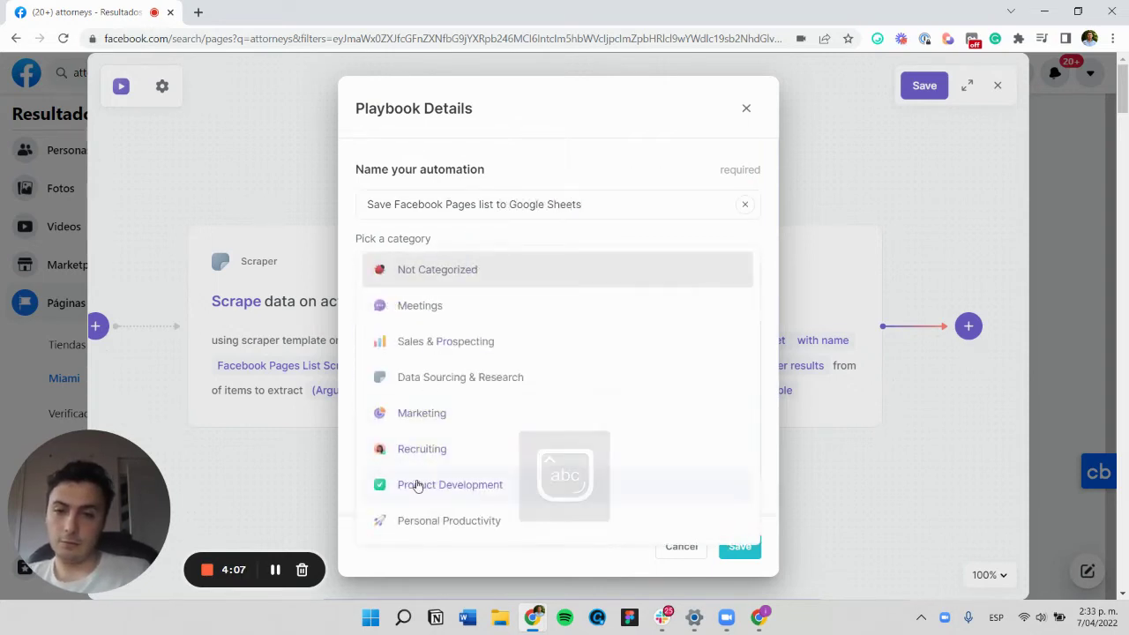
pyautogui.scroll(-1, 421, 386)
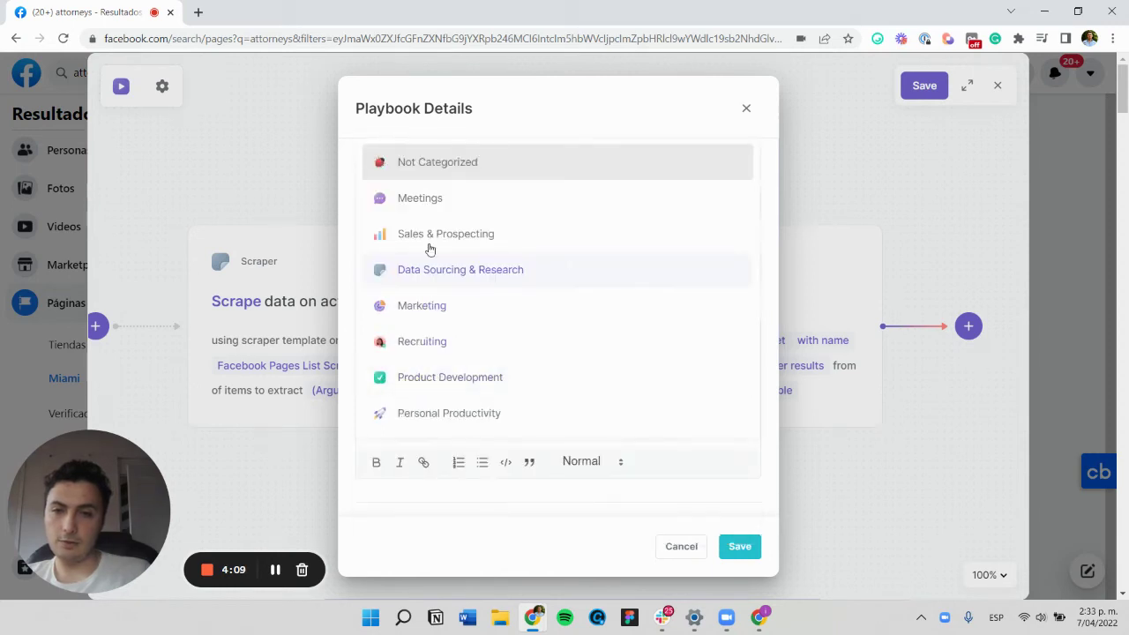
pyautogui.click(460, 530)
pyautogui.click(740, 546)
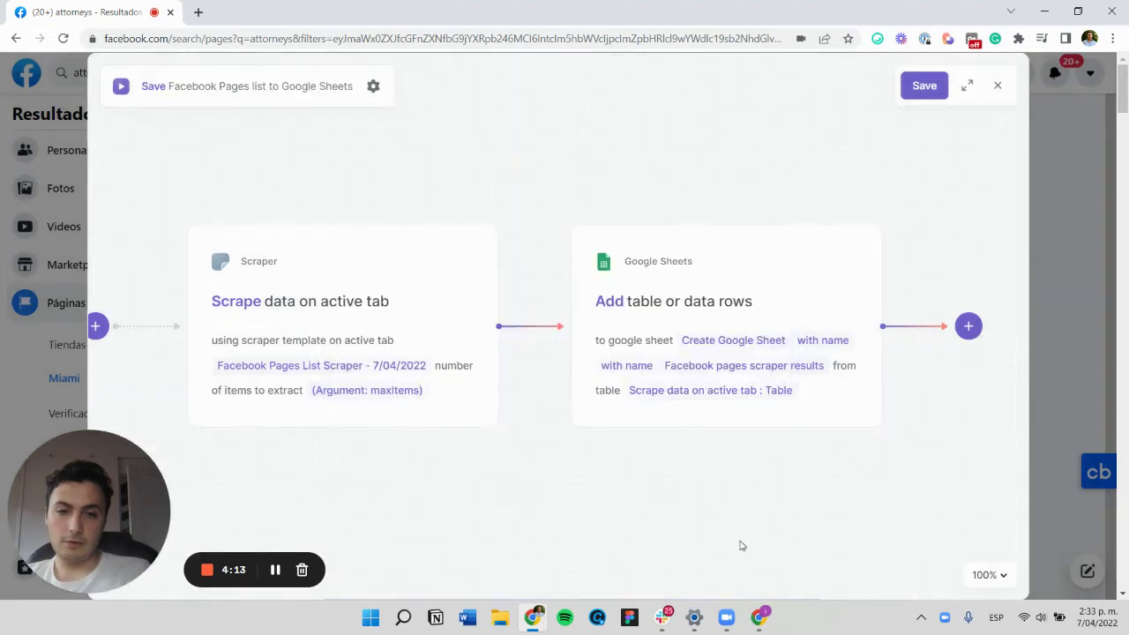
# Close the builder and open the saved playbook's details from My Playbooks.
pyautogui.click(998, 88)
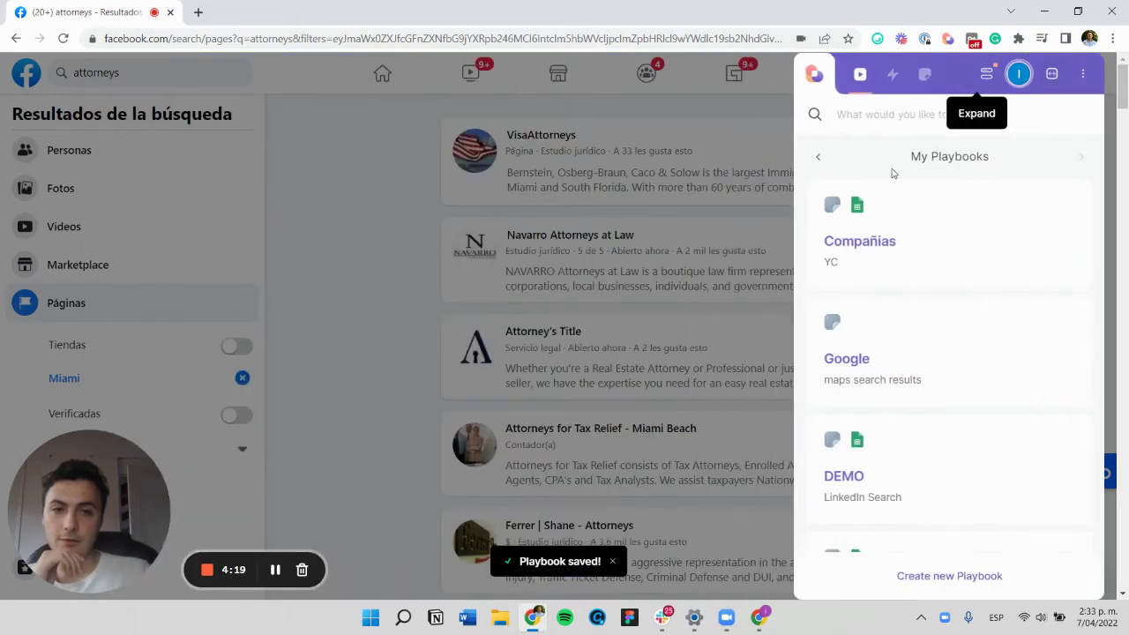
pyautogui.scroll(-5, 922, 270)
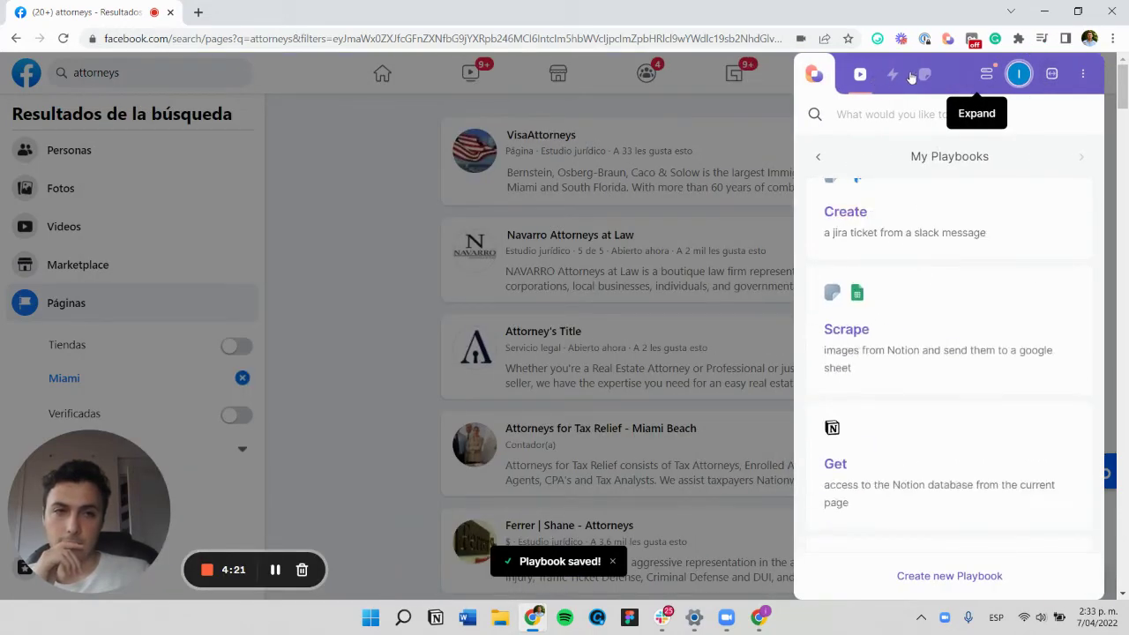
pyautogui.click(1052, 75)
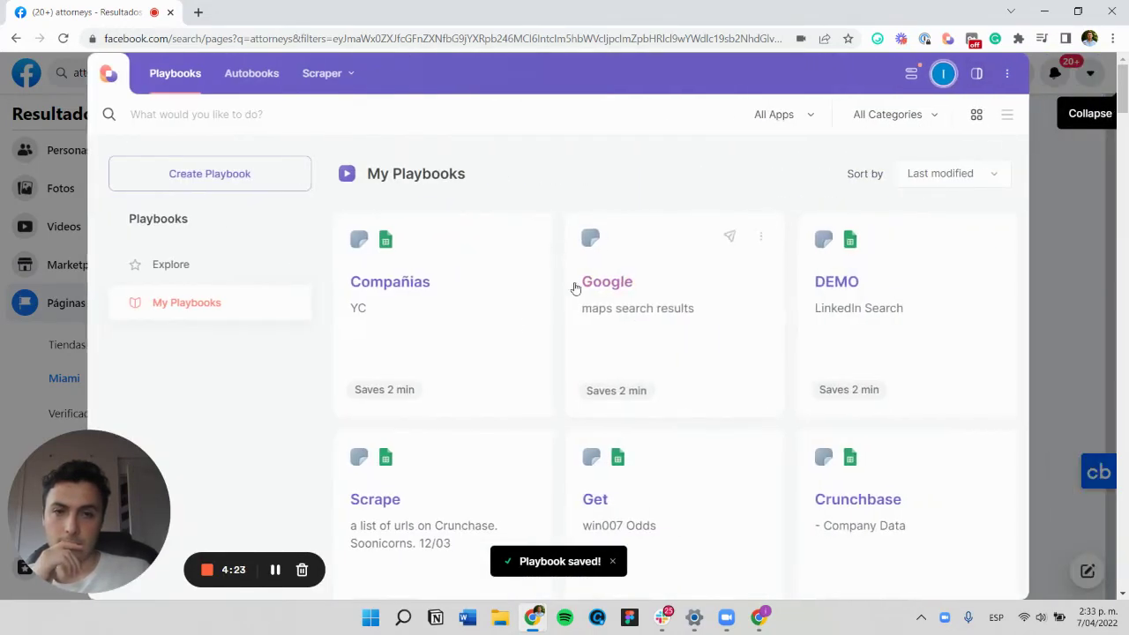
pyautogui.scroll(-3, 512, 327)
pyautogui.scroll(3, 556, 294)
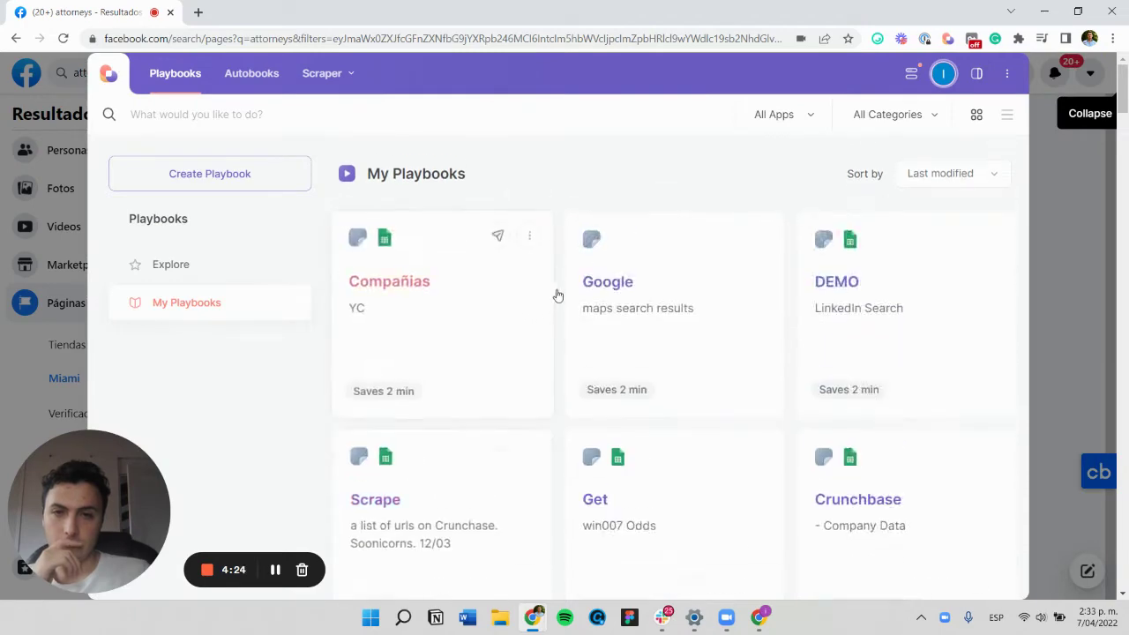
pyautogui.click(196, 279)
pyautogui.click(212, 302)
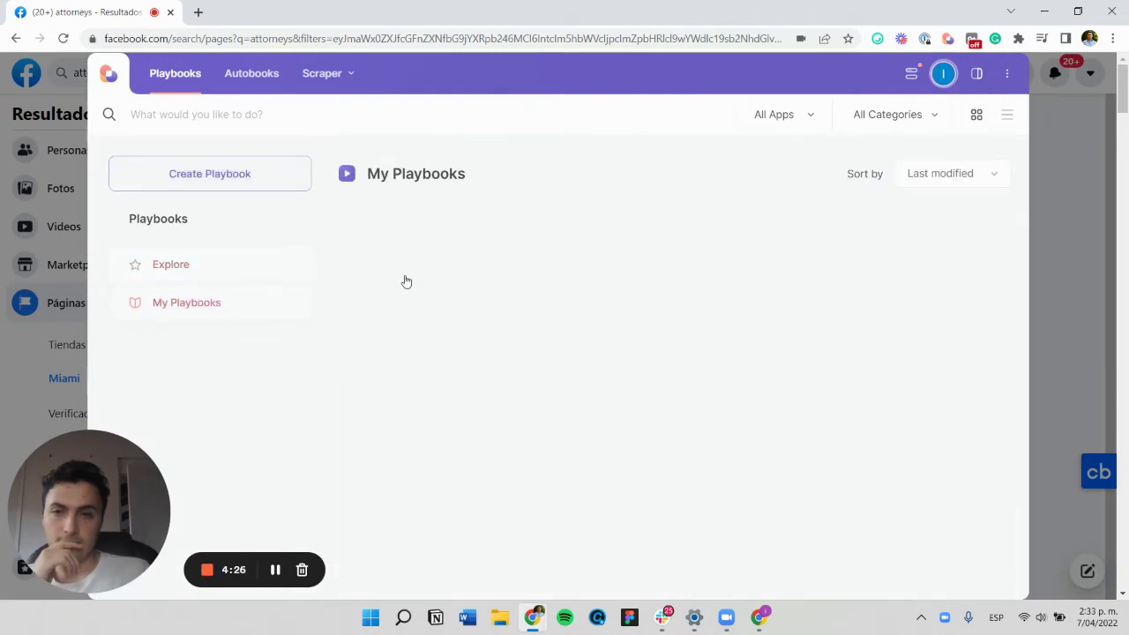
pyautogui.click(274, 582)
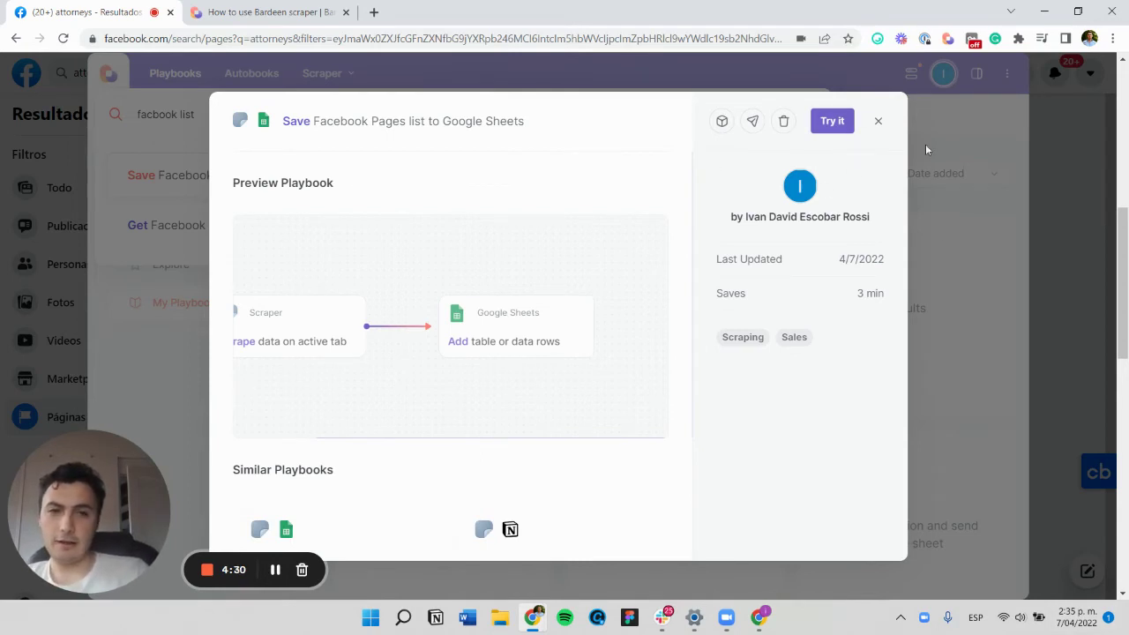
# Run the playbook with maxItems 20 and view the resulting Google Sheet.
pyautogui.click(831, 122)
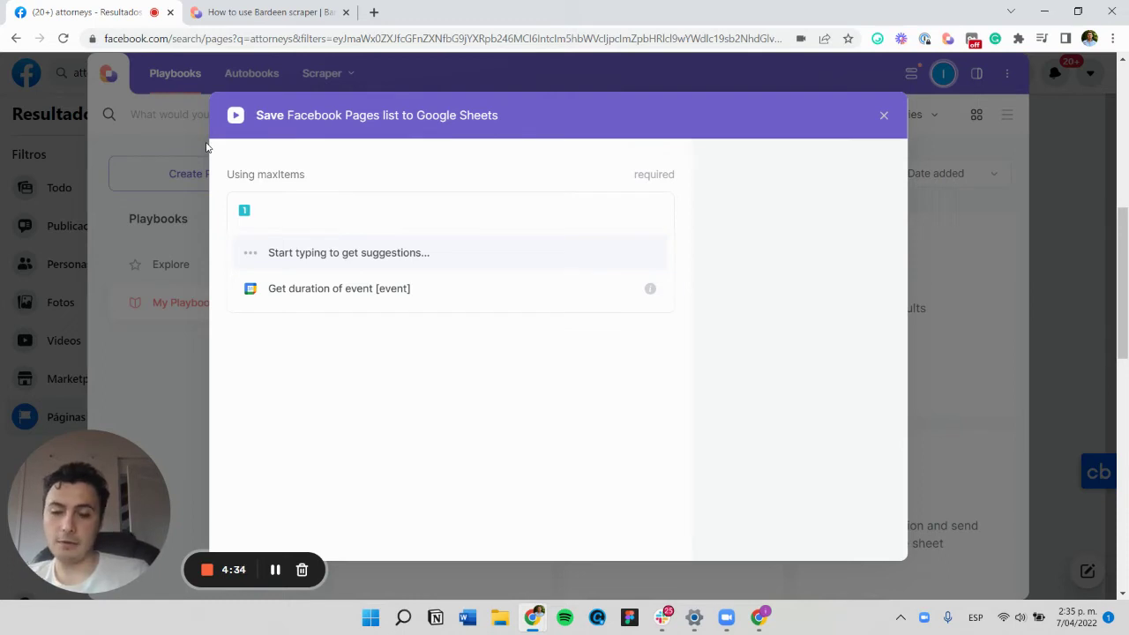
pyautogui.write('20')
pyautogui.press('Return')
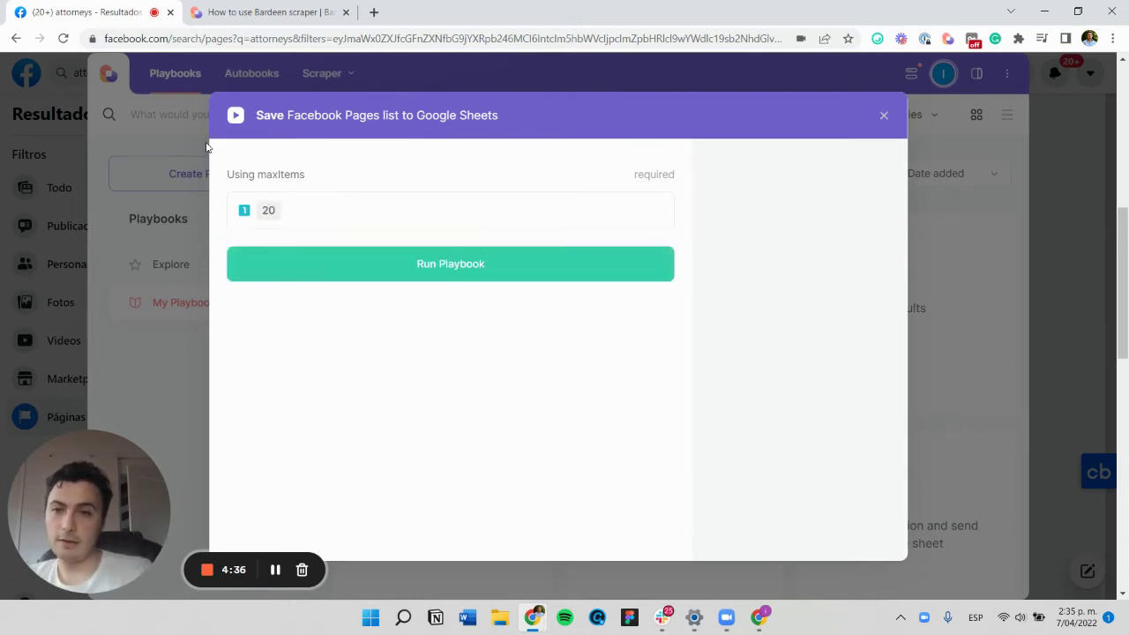
pyautogui.click(328, 277)
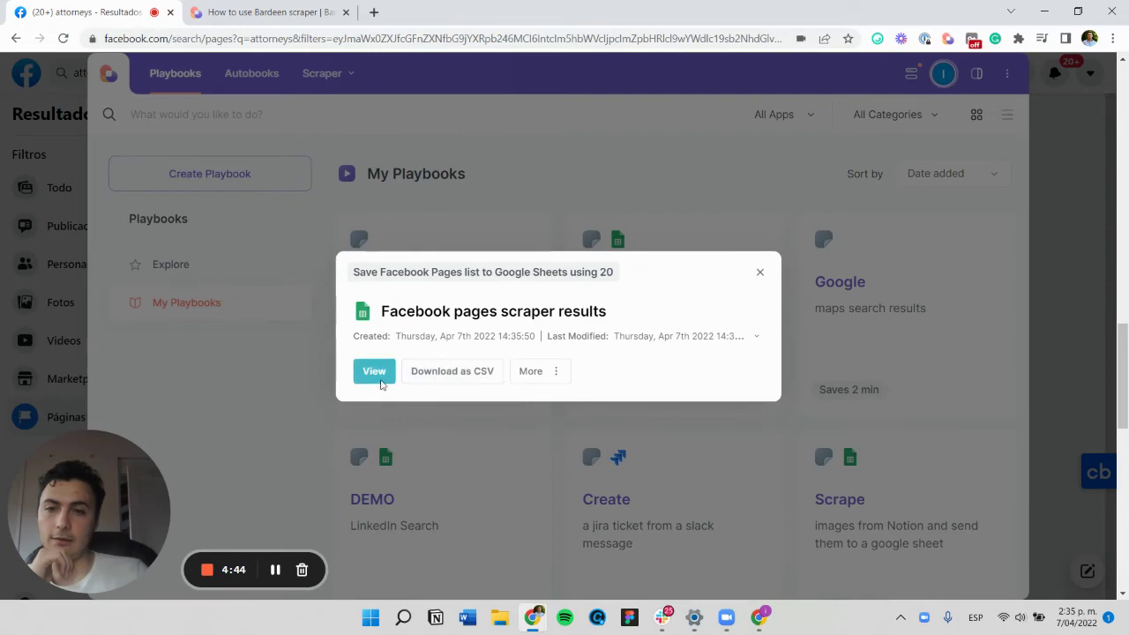
pyautogui.click(381, 377)
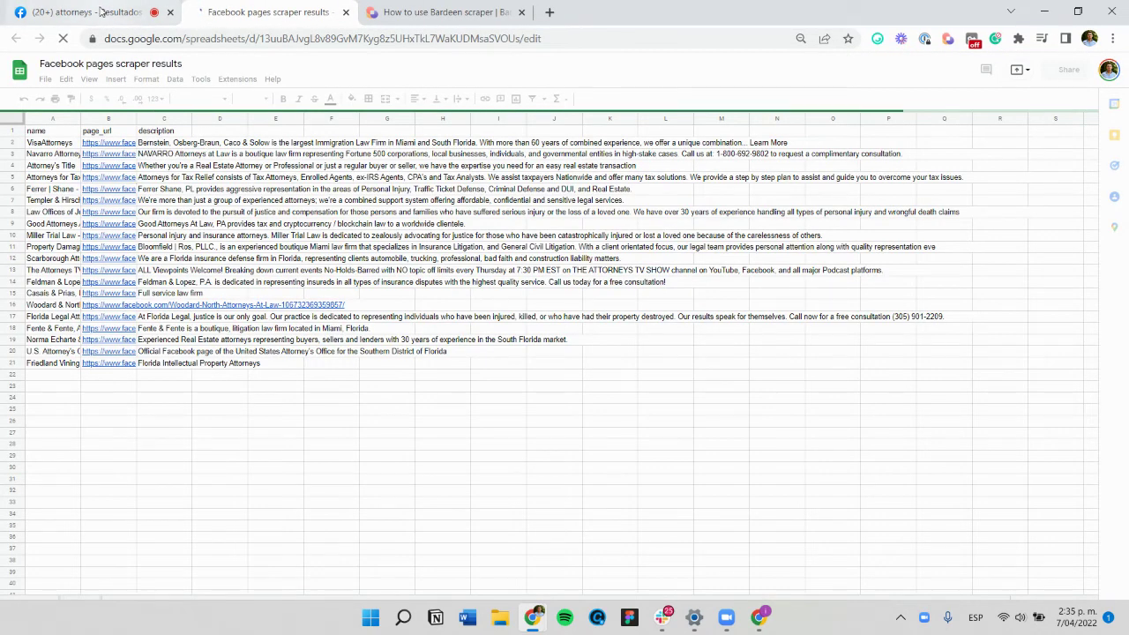
# Return to the Facebook tab and scroll the search results back to the top.
pyautogui.click(101, 12)
pyautogui.scroll(15, 360, 344)
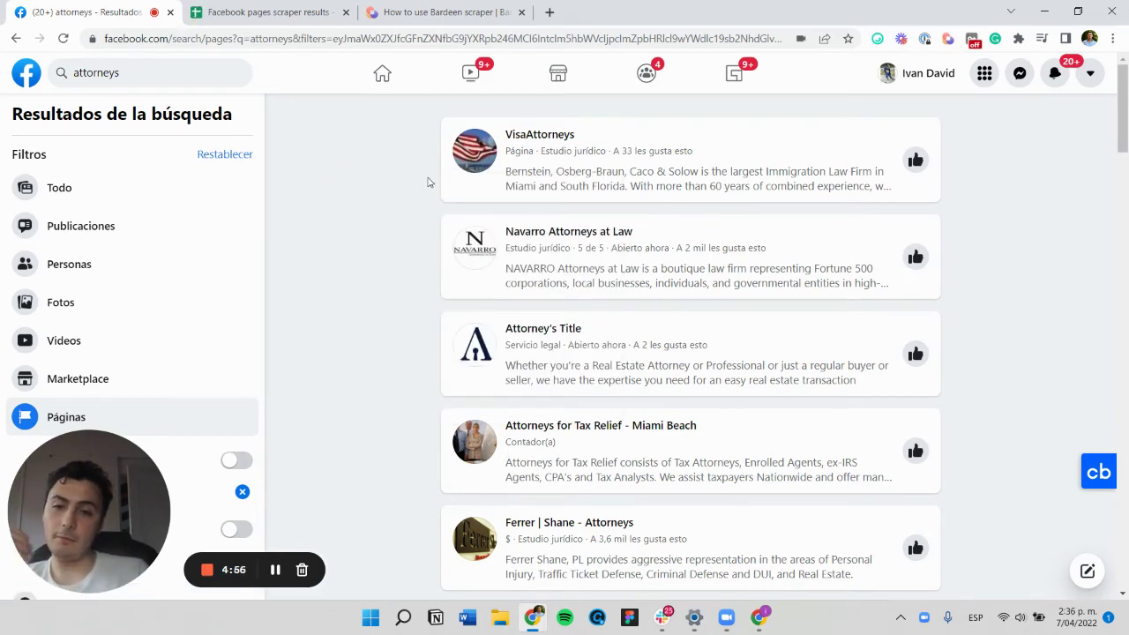
# Open the VisaAttorneys Facebook page and scroll through it.
pyautogui.click(474, 154)
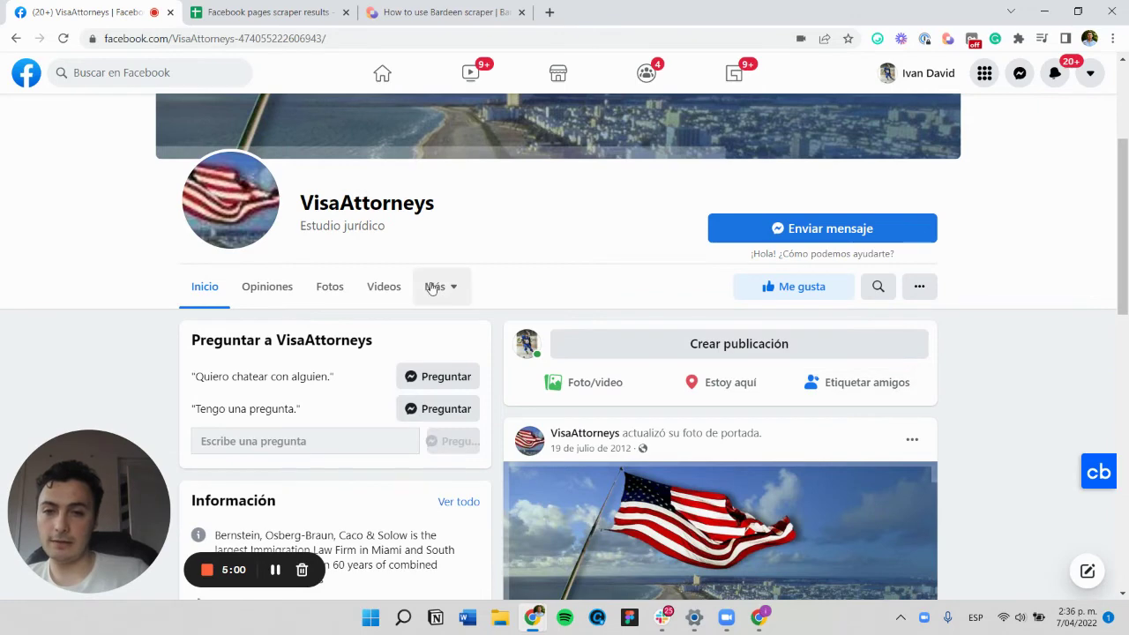
pyautogui.scroll(-4, 401, 242)
pyautogui.scroll(1, 282, 221)
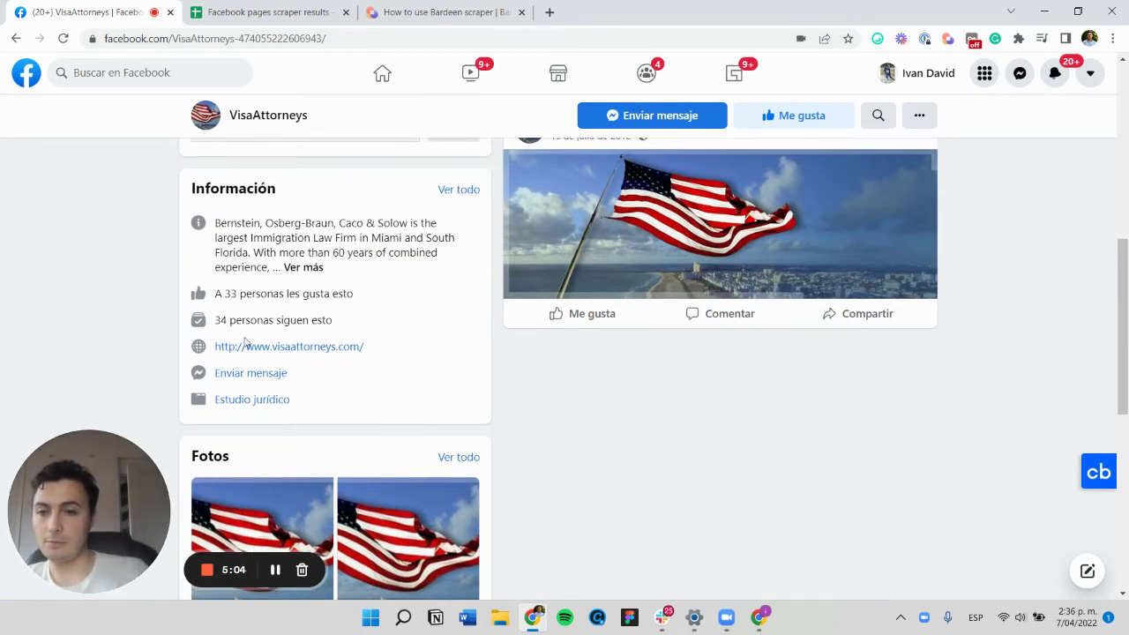
pyautogui.scroll(-2, 282, 388)
pyautogui.scroll(-3, 365, 429)
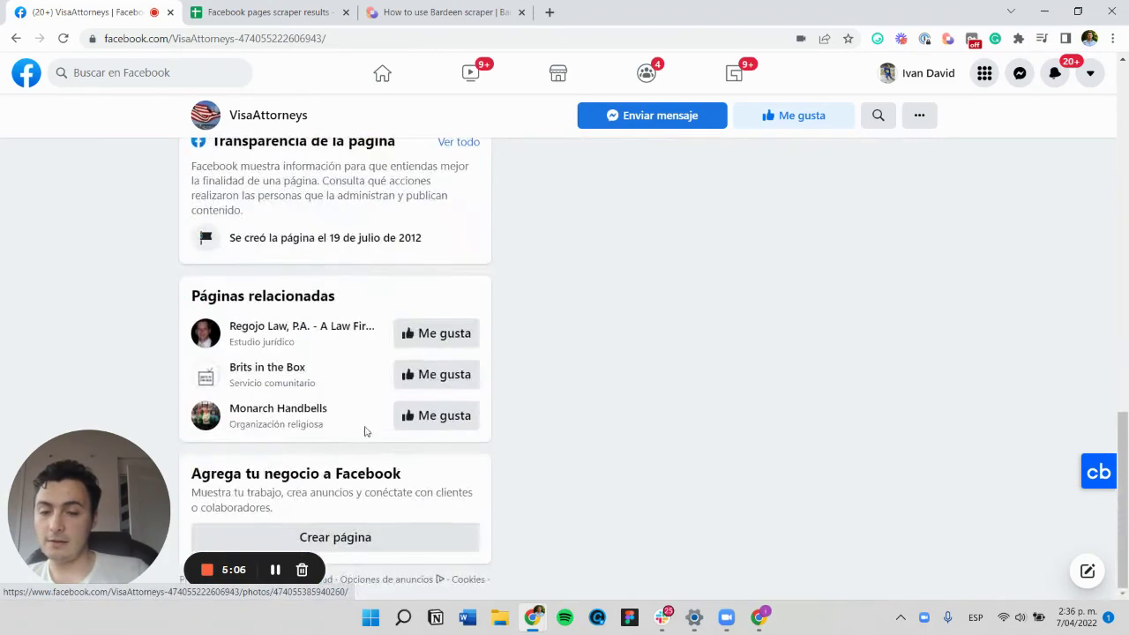
pyautogui.scroll(9, 597, 459)
pyautogui.scroll(-4, 401, 404)
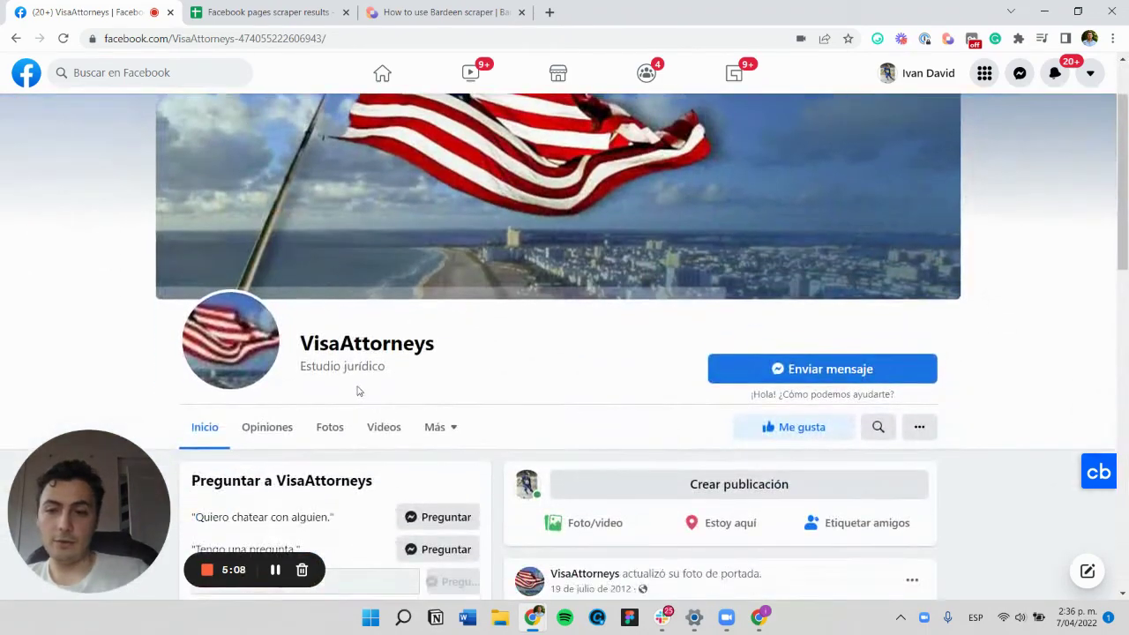
pyautogui.scroll(2, 469, 373)
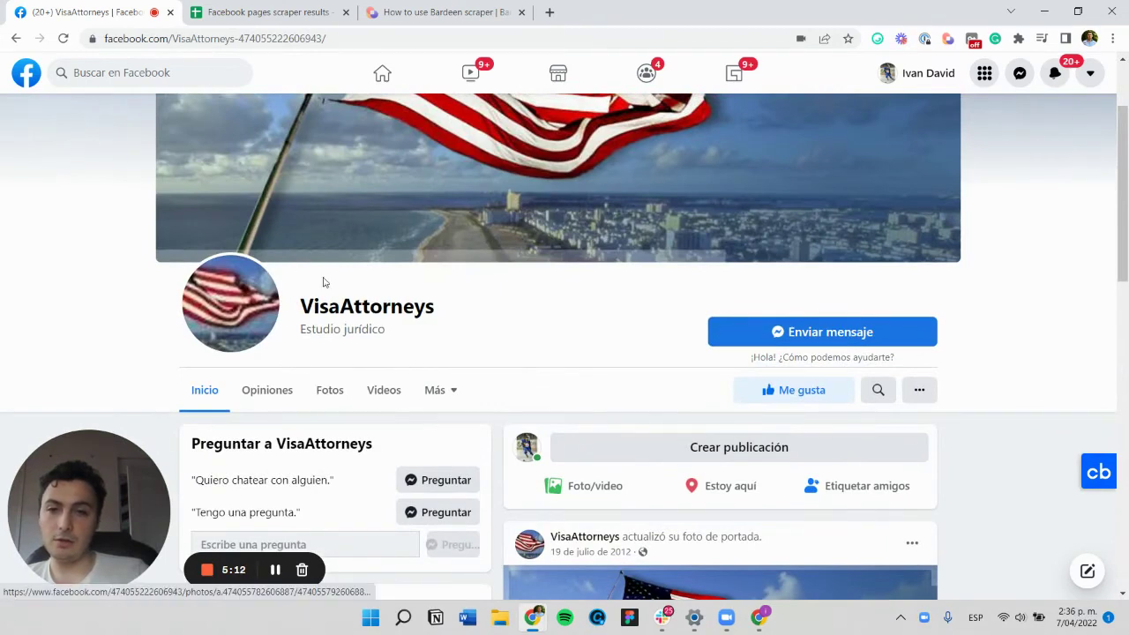
# Return to the search results and switch to the 'How to use Bardeen scraper' tutorial.
pyautogui.tripleClick(329, 329)
pyautogui.click(334, 328)
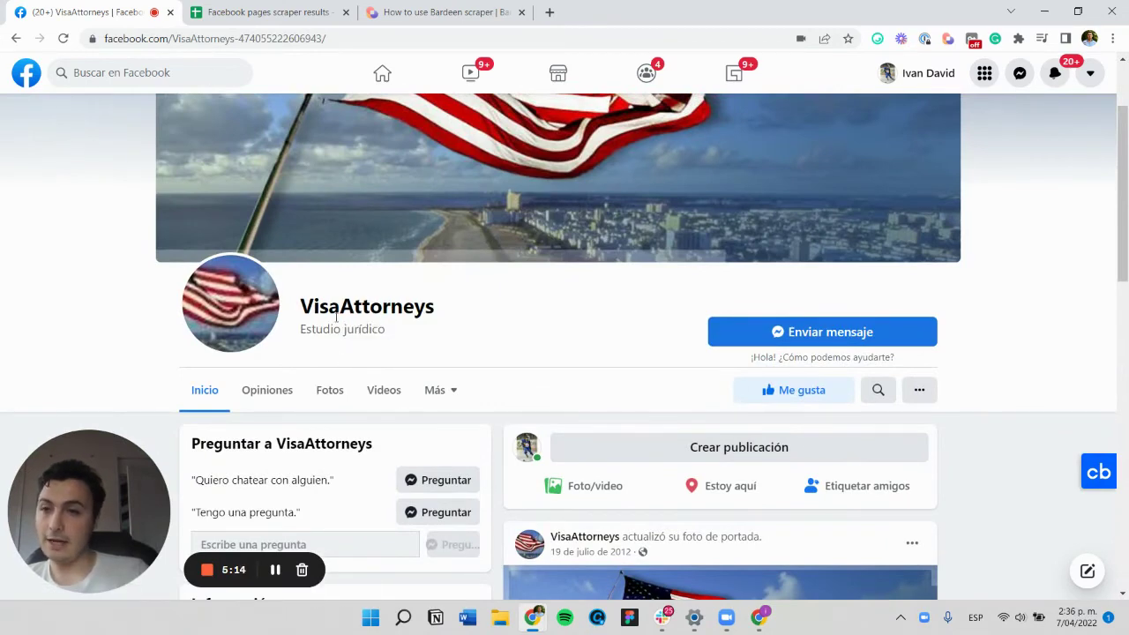
pyautogui.click(15, 38)
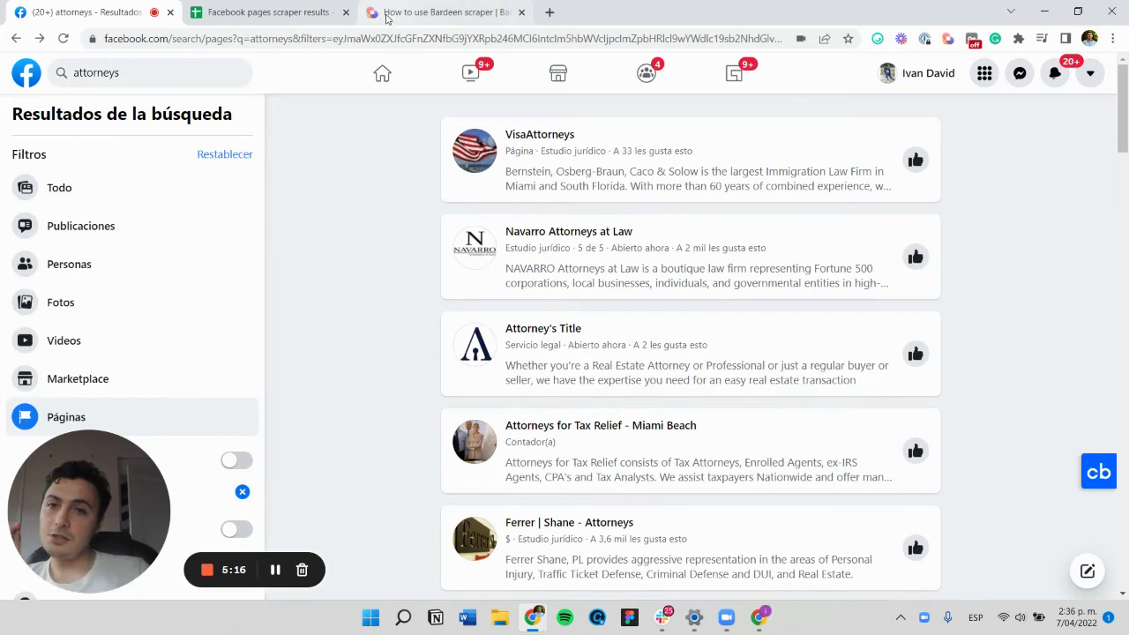
pyautogui.click(386, 13)
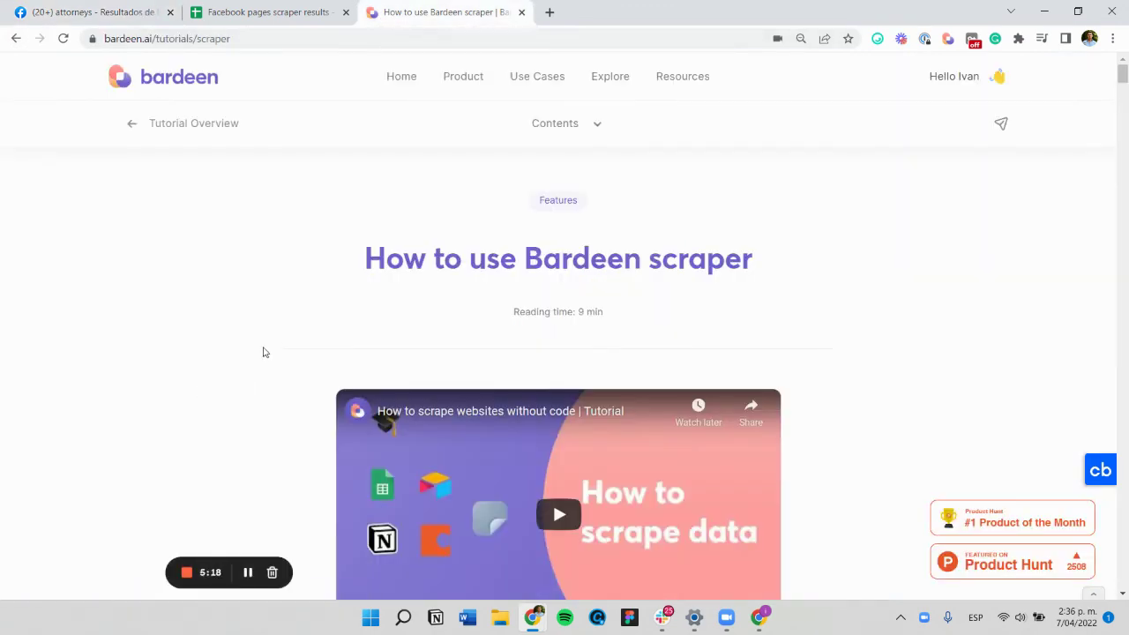
# Skim the tutorial, jump to 'Deep scraping LinkedIn profiles' via Contents, then return to the Facebook results.
pyautogui.scroll(-10, 375, 356)
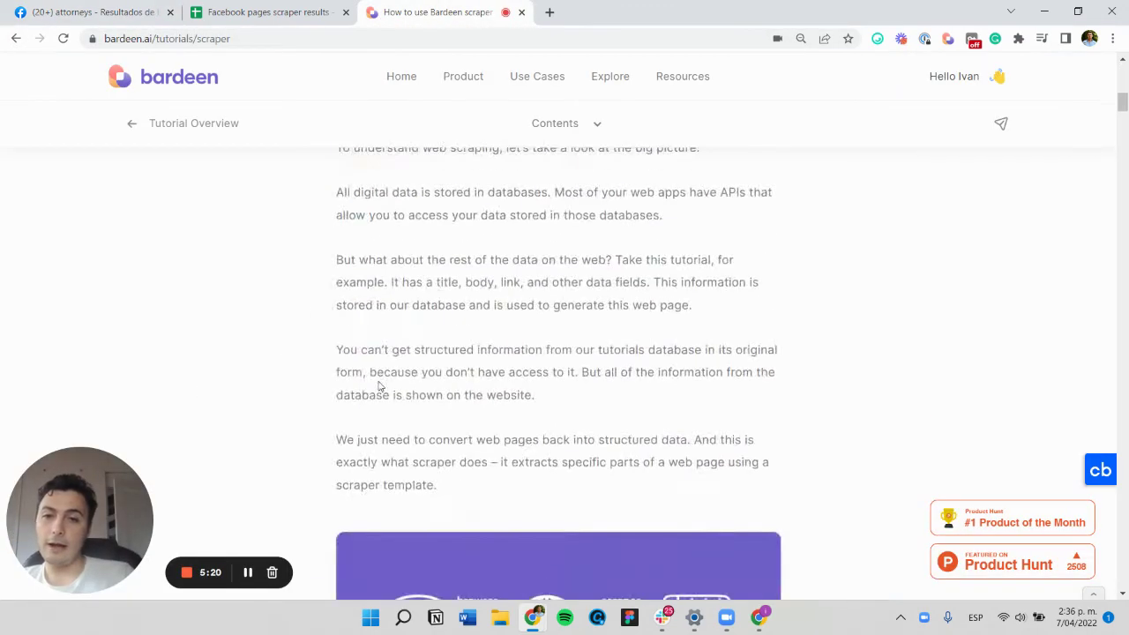
pyautogui.scroll(-15, 384, 361)
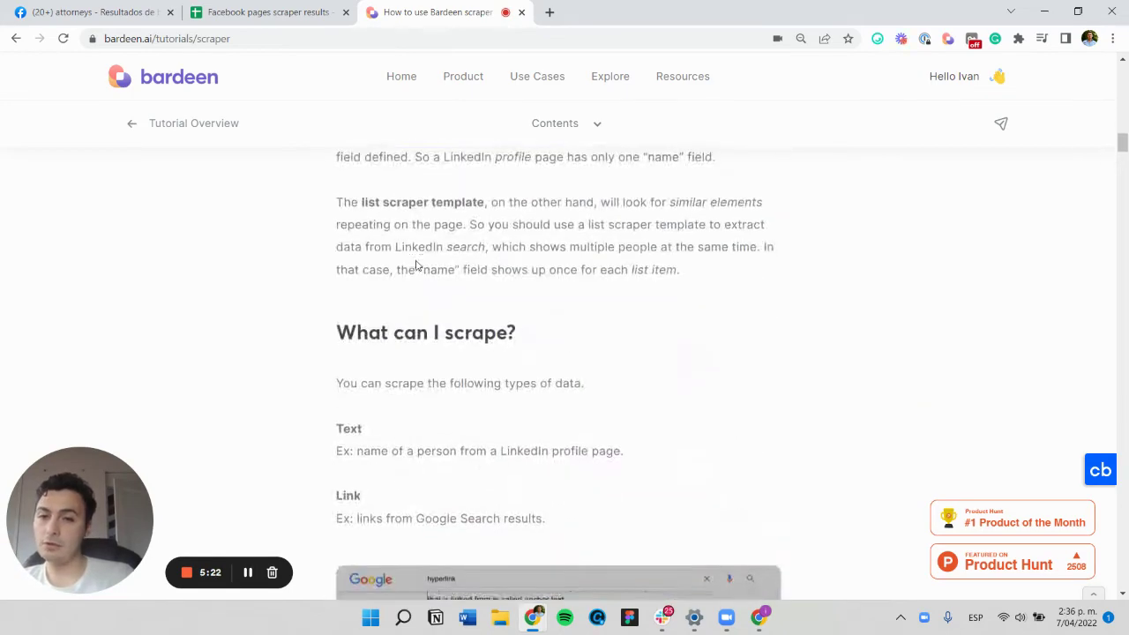
pyautogui.scroll(1, 490, 209)
pyautogui.click(551, 123)
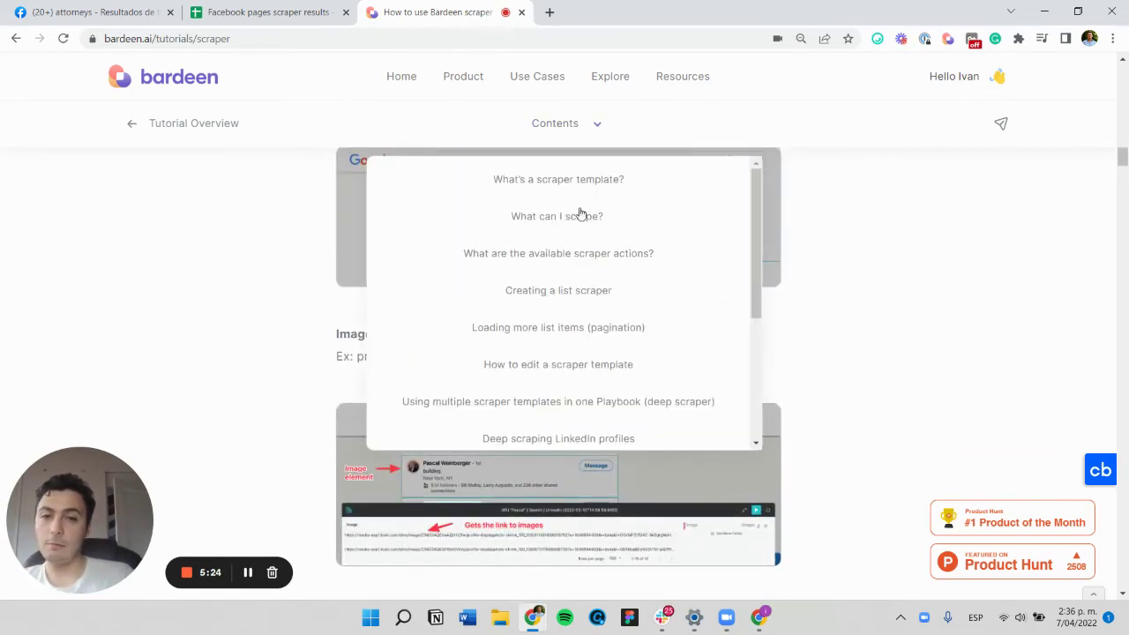
pyautogui.scroll(-5, 584, 306)
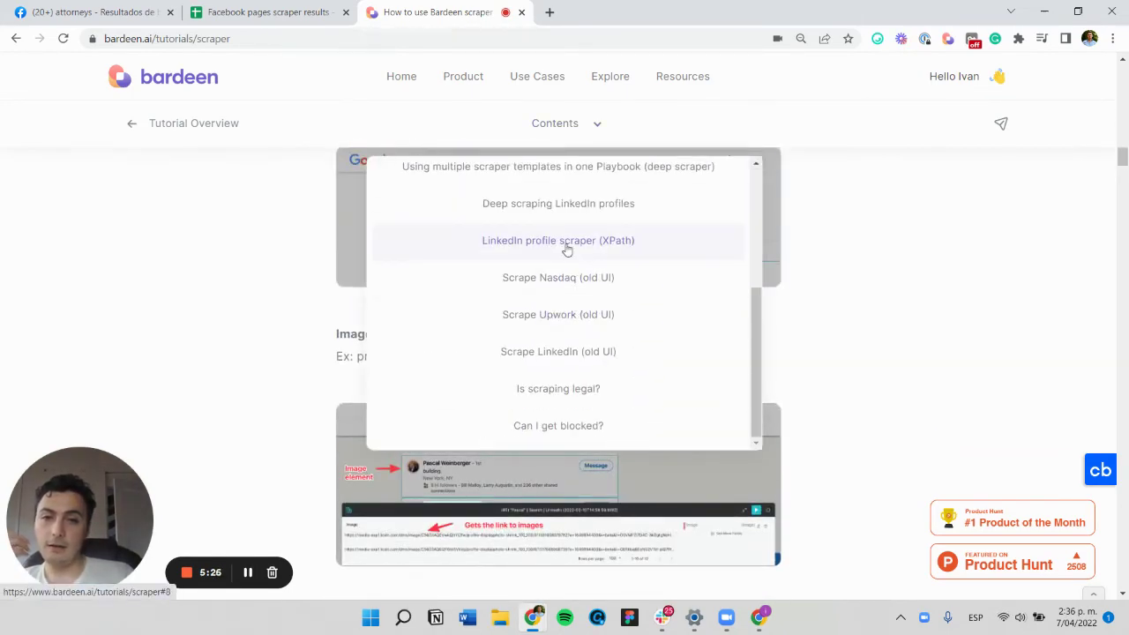
pyautogui.scroll(3, 582, 344)
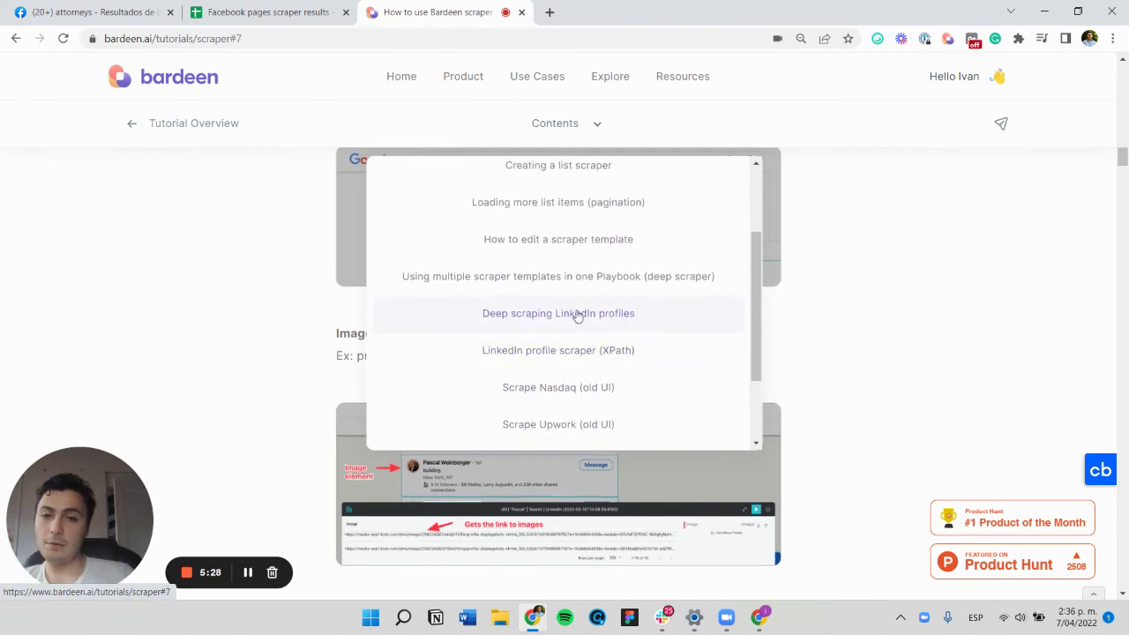
pyautogui.click(584, 326)
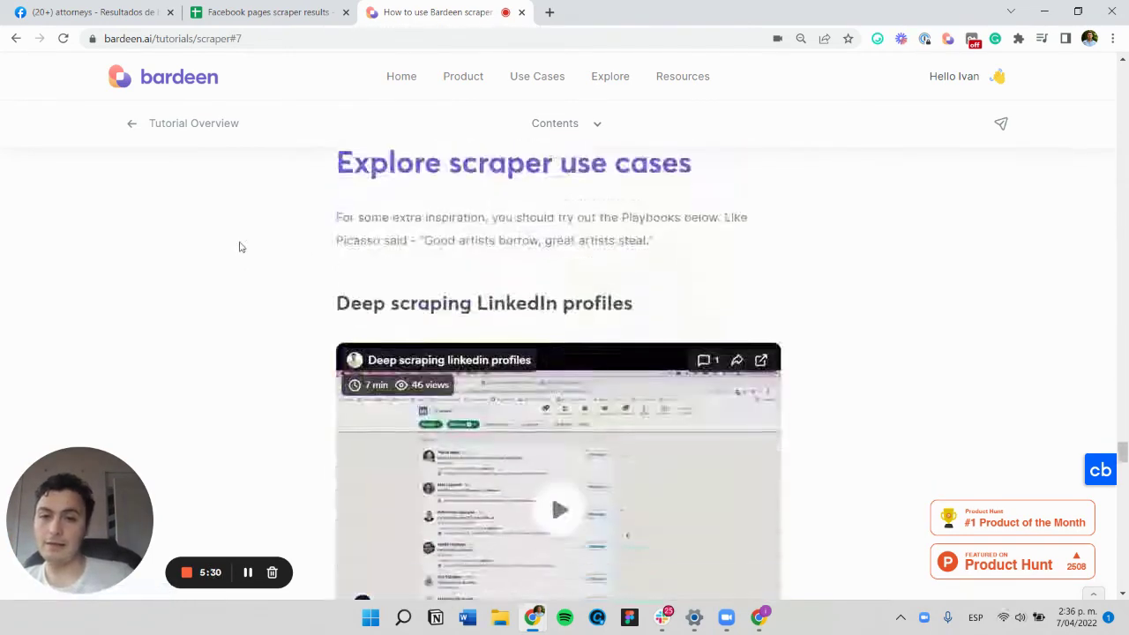
pyautogui.scroll(3, 276, 281)
pyautogui.click(97, 13)
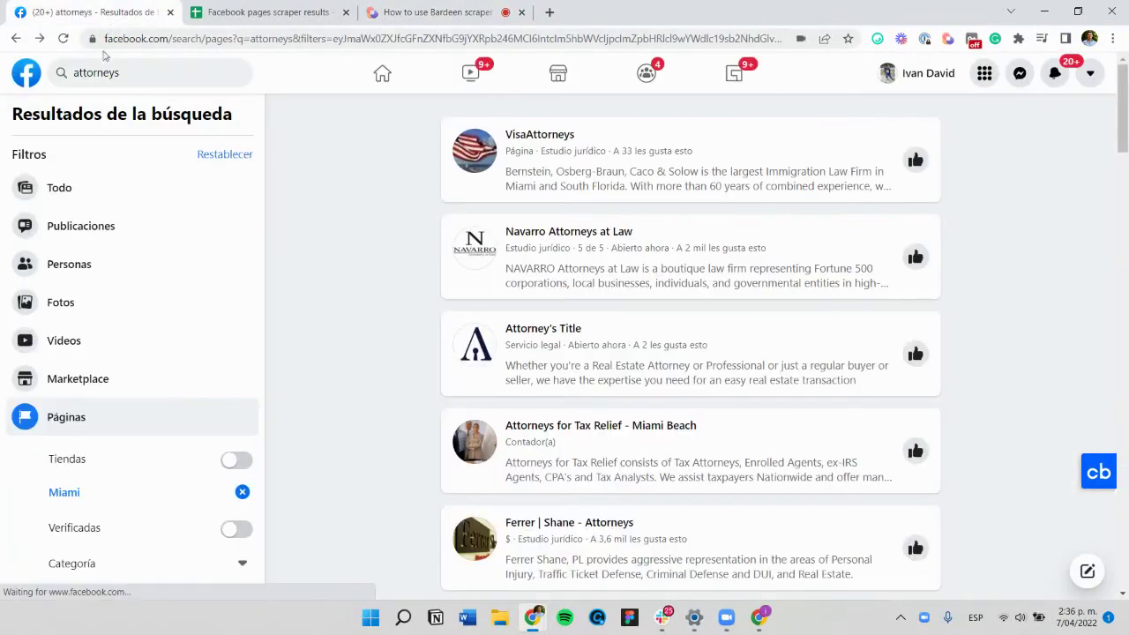
# Open the VisaAttorneys result and scroll its page down and back up to the cover photo.
pyautogui.click(474, 150)
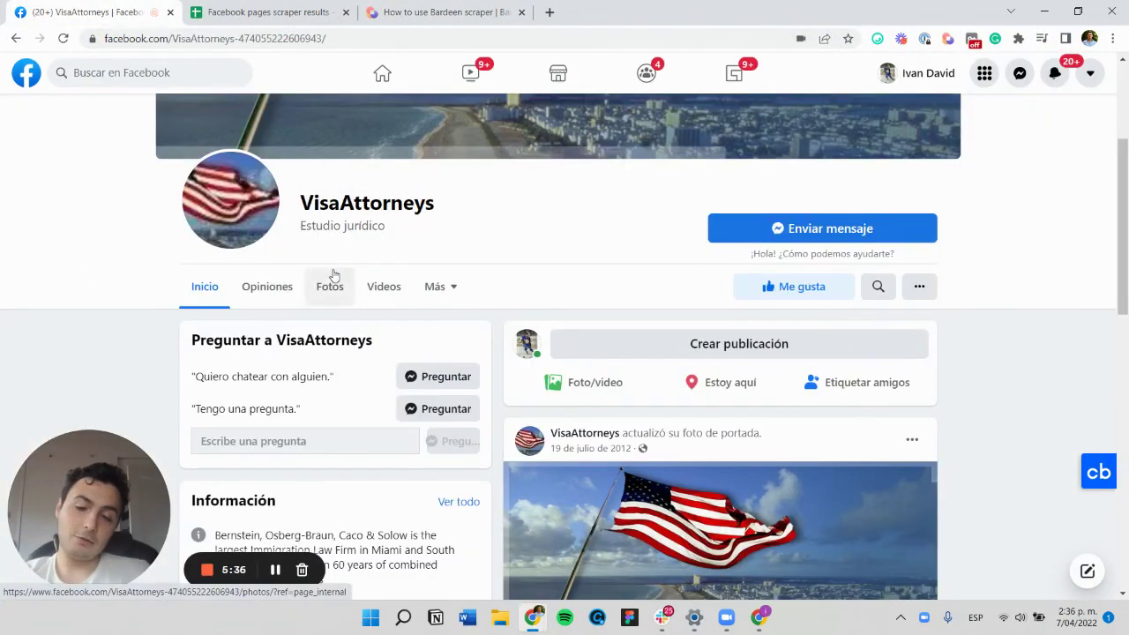
pyautogui.scroll(-5, 521, 355)
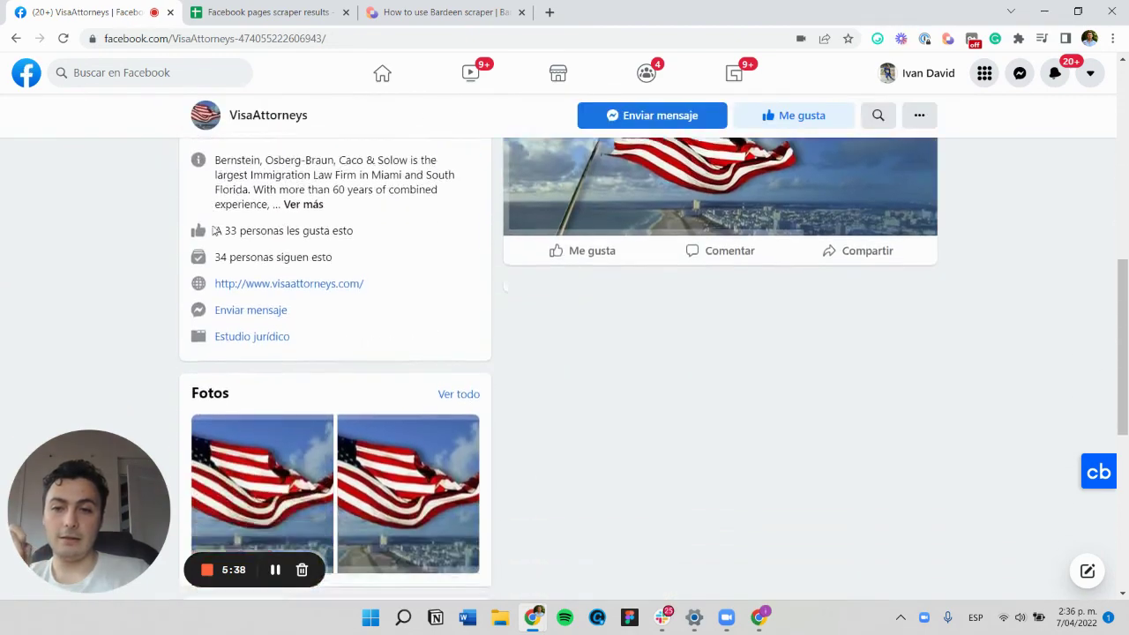
pyautogui.scroll(5, 332, 371)
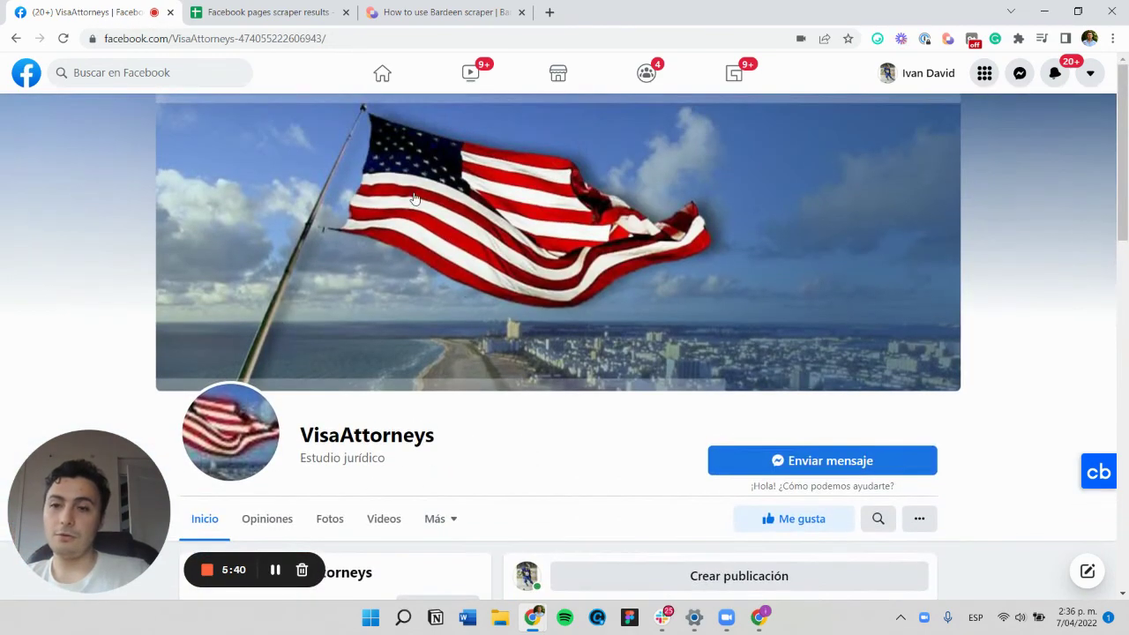